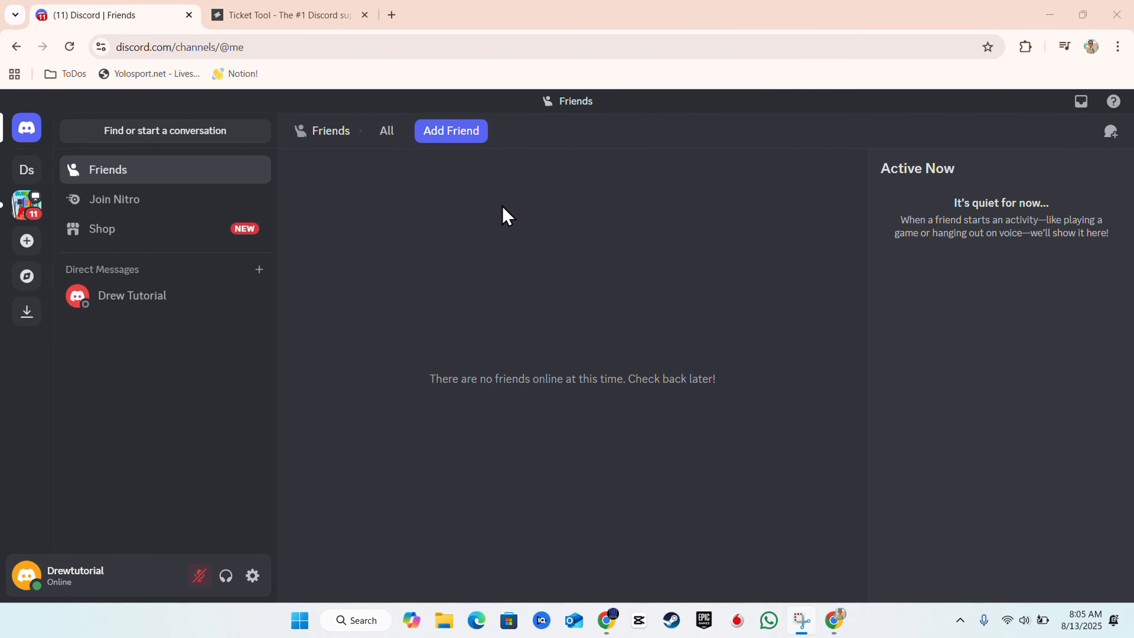
Switch to the Ticket Tool website, invite its bot and choose the available Discord server to add it to.
{"action": "left_click", "coordinate": [269, 18]}
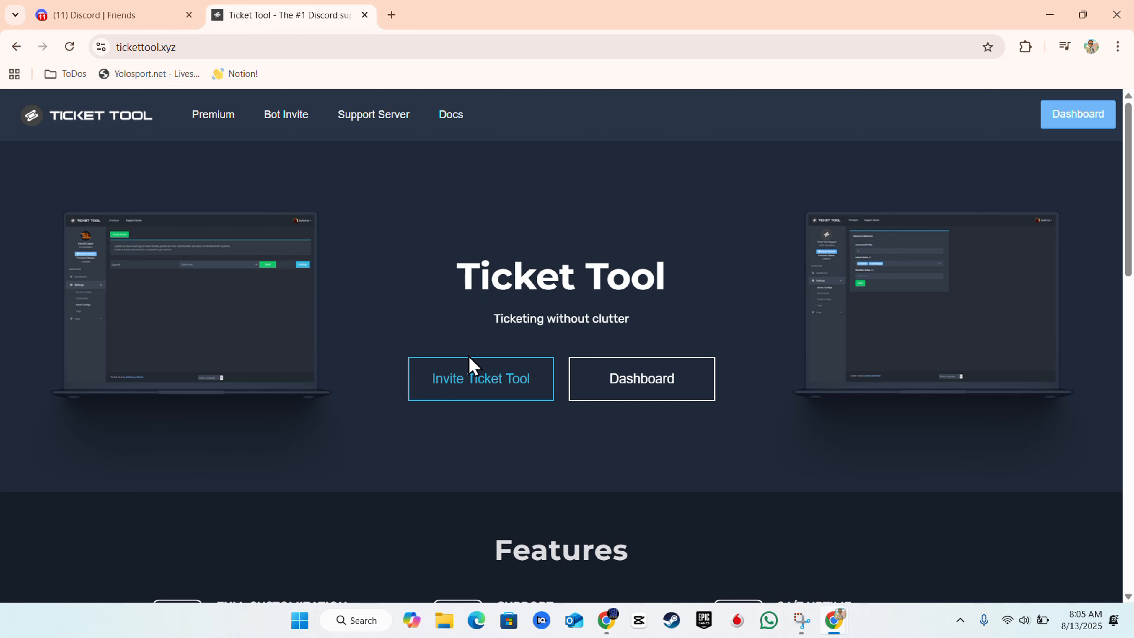
{"action": "left_click", "coordinate": [457, 385]}
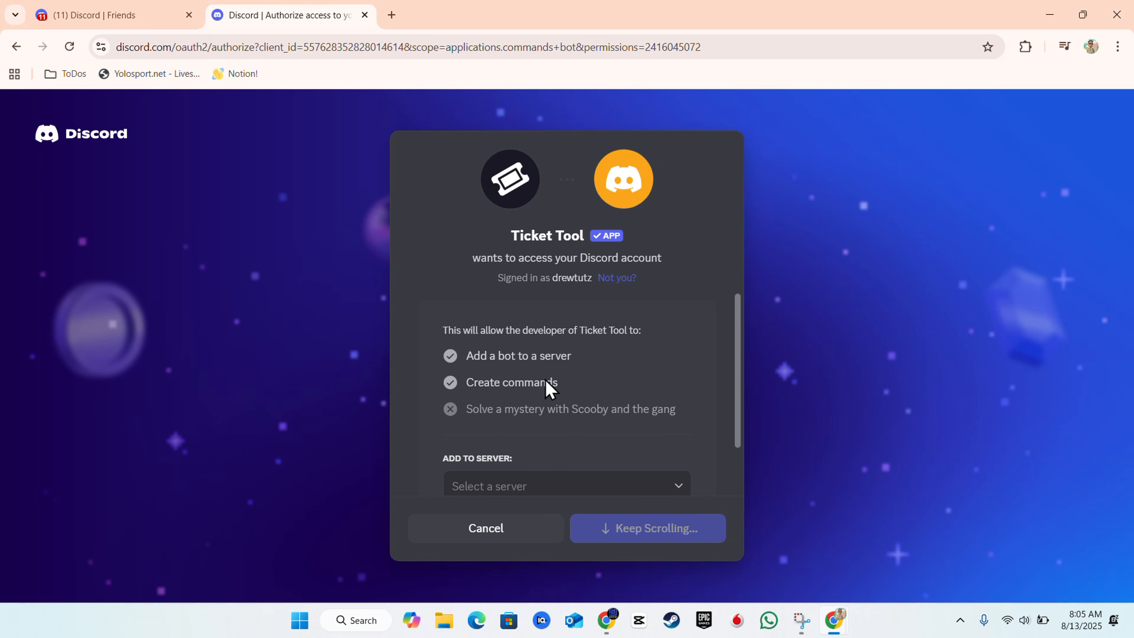
{"action": "scroll", "coordinate": [547, 386], "scroll_direction": "down", "scroll_amount": 2}
{"action": "left_click", "coordinate": [550, 431]}
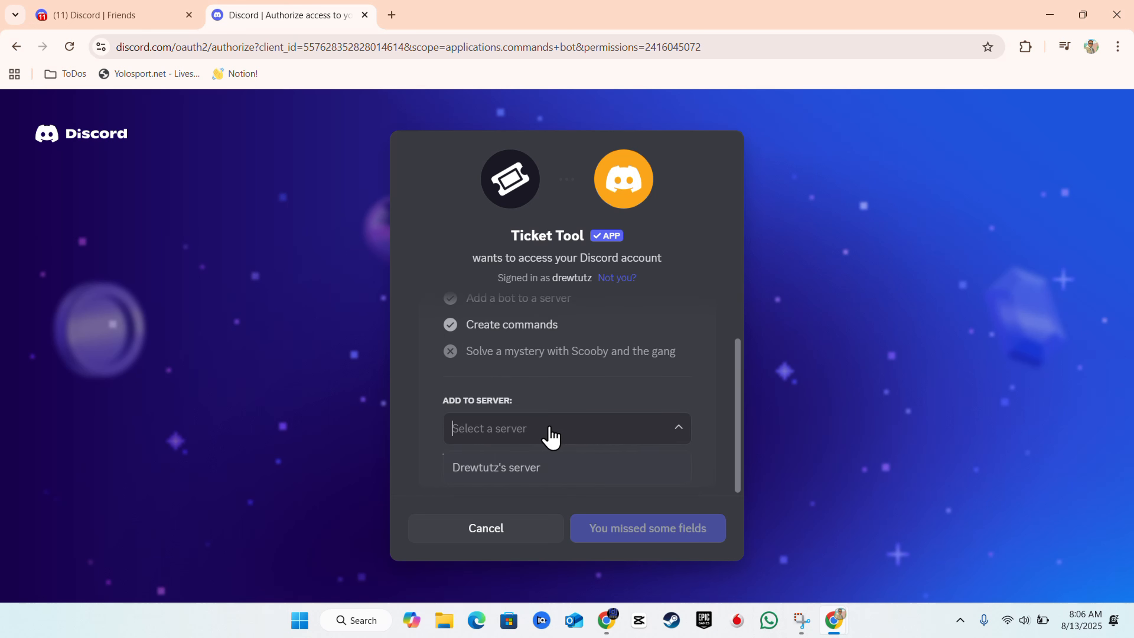
{"action": "left_click", "coordinate": [506, 468]}
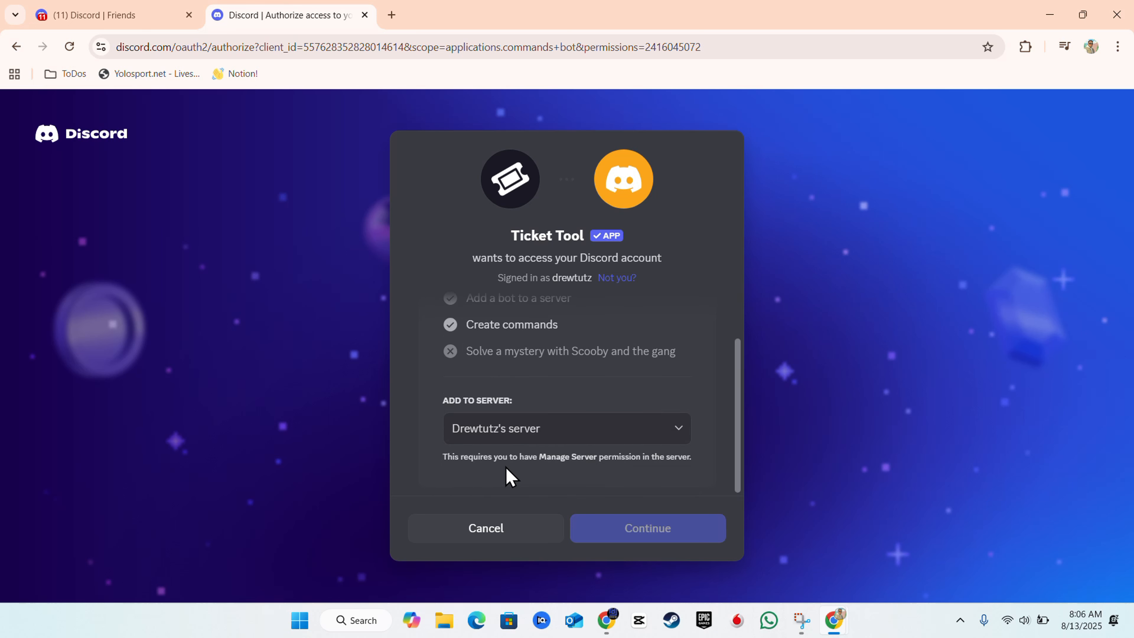
{"action": "left_click", "coordinate": [663, 543]}
Review the requested bot permissions, authorize Ticket Tool with them and complete the human verification check.
{"action": "scroll", "coordinate": [578, 398], "scroll_direction": "down", "scroll_amount": 5}
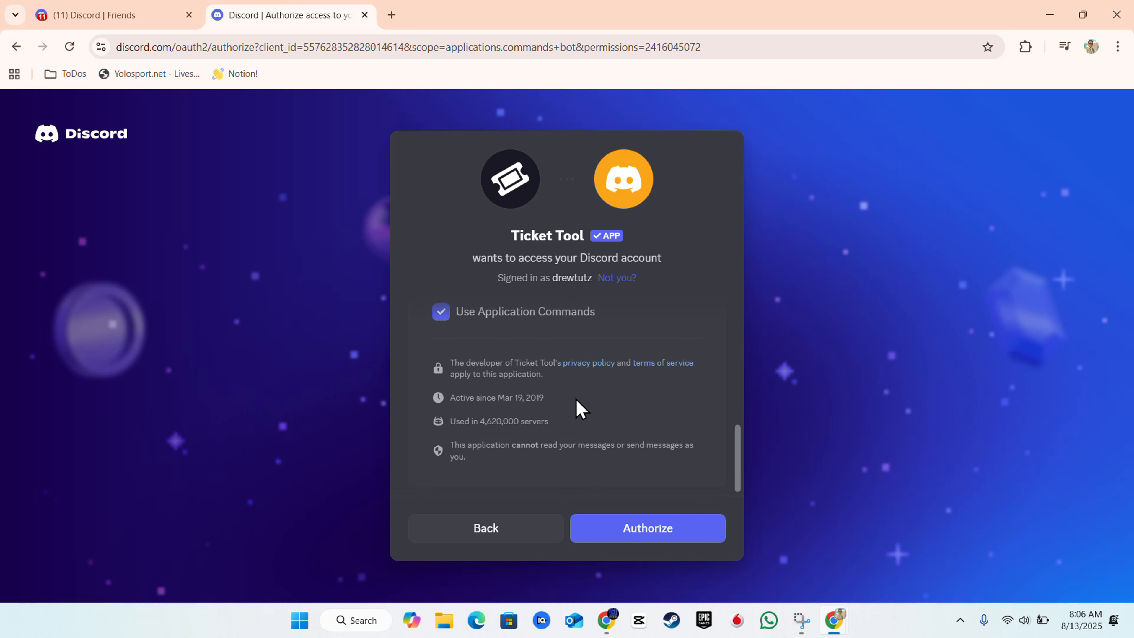
{"action": "scroll", "coordinate": [578, 446], "scroll_direction": "up", "scroll_amount": 2}
{"action": "left_click", "coordinate": [671, 542]}
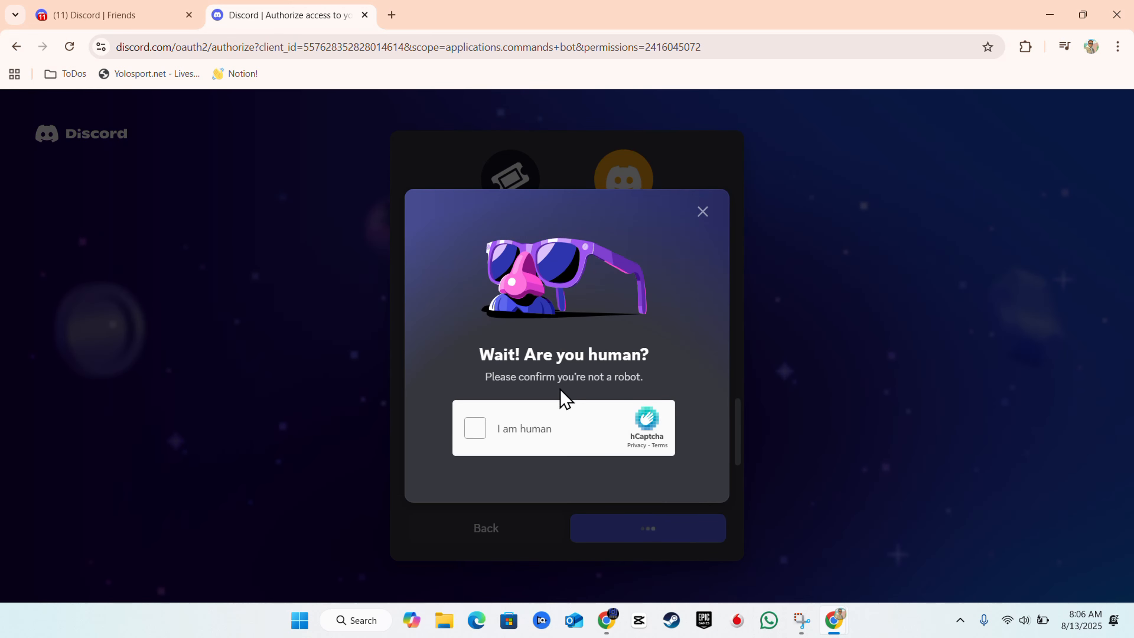
{"action": "left_click", "coordinate": [474, 431]}
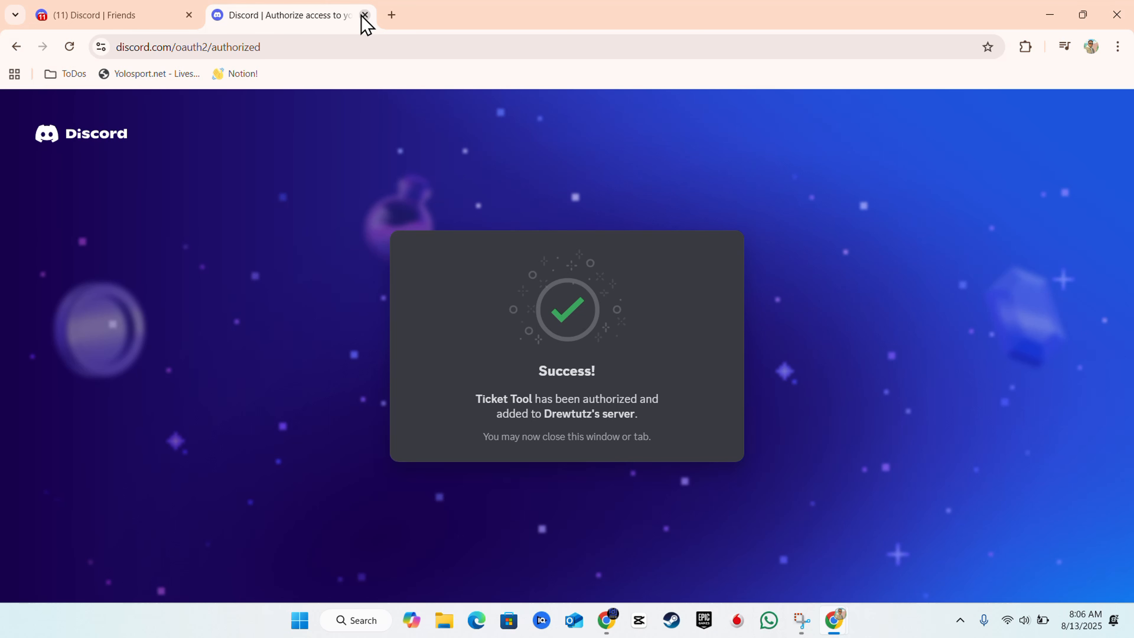
Switch back to Discord, reload the page and open the server that Ticket Tool was added to.
{"action": "left_click", "coordinate": [69, 13]}
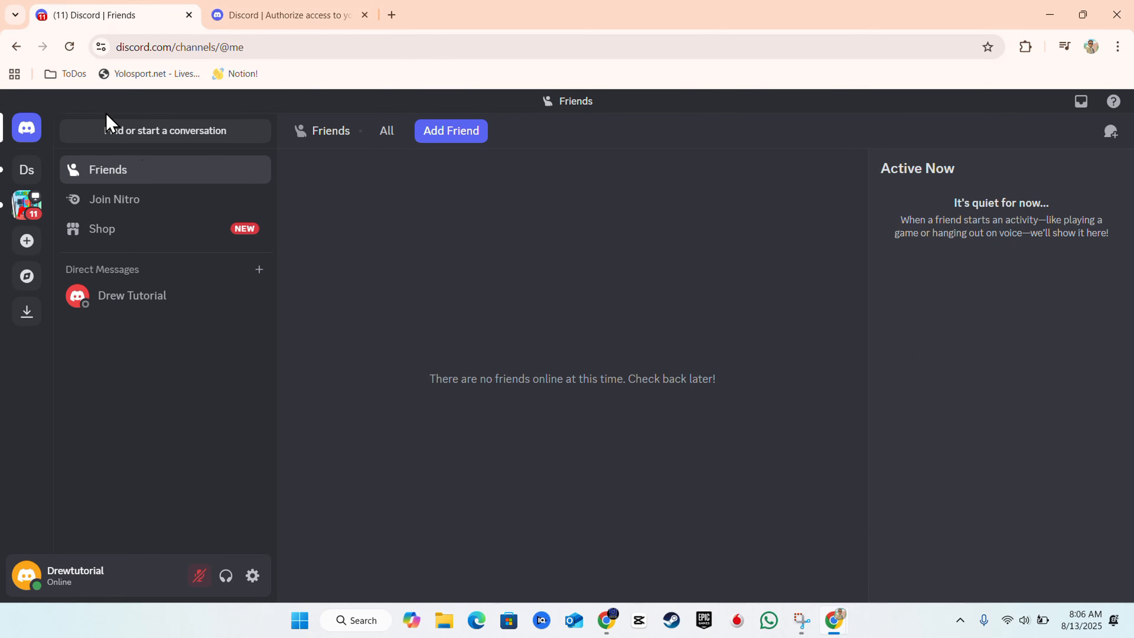
{"action": "left_click", "coordinate": [71, 46]}
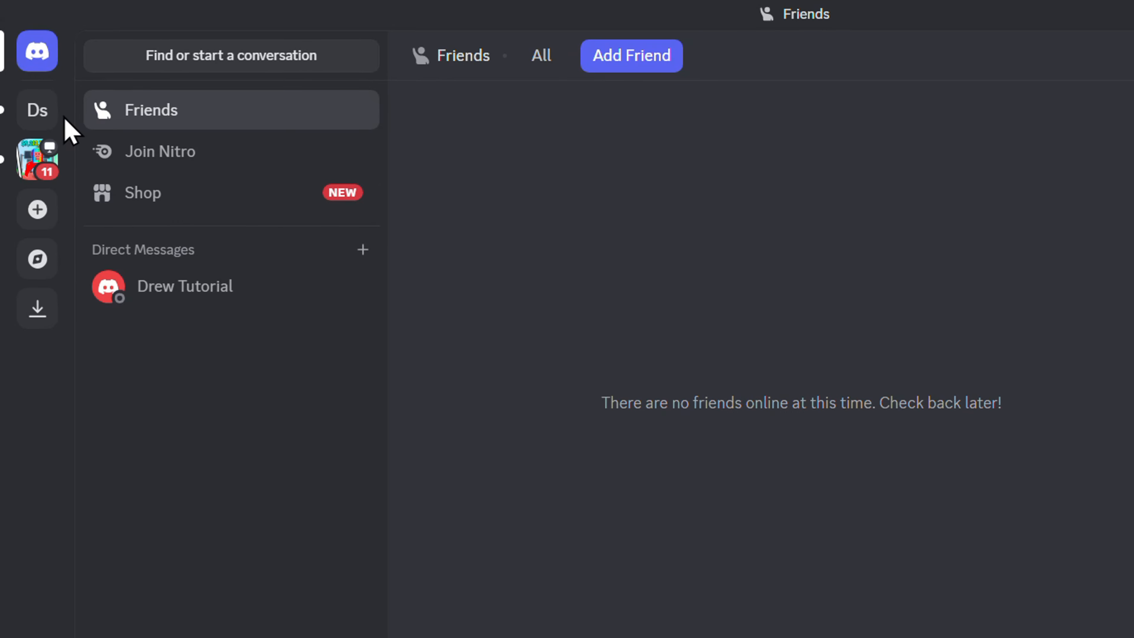
{"action": "left_click", "coordinate": [40, 119]}
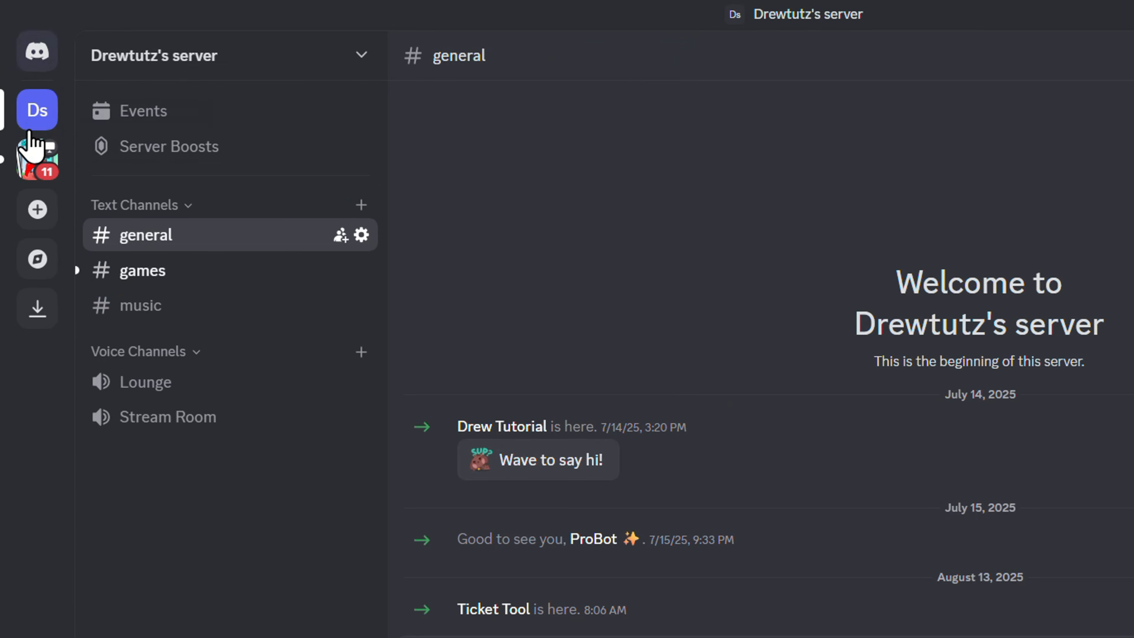
Examine the Ticket Tool role's display settings and member list in the server settings, then close the settings.
{"action": "left_click", "coordinate": [376, 44]}
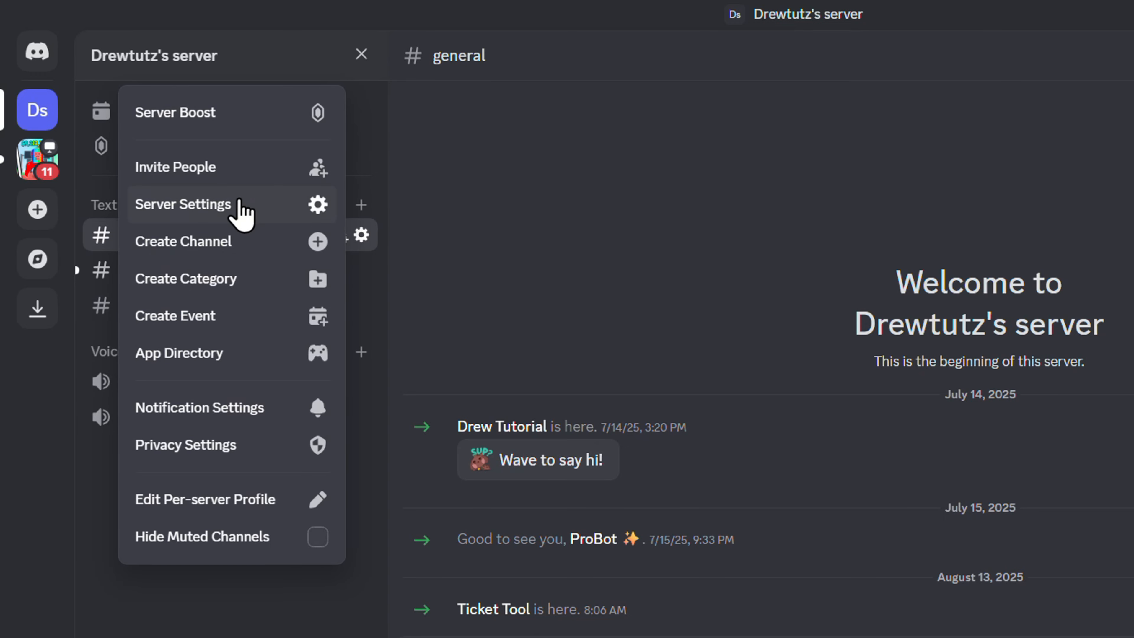
{"action": "left_click", "coordinate": [241, 205]}
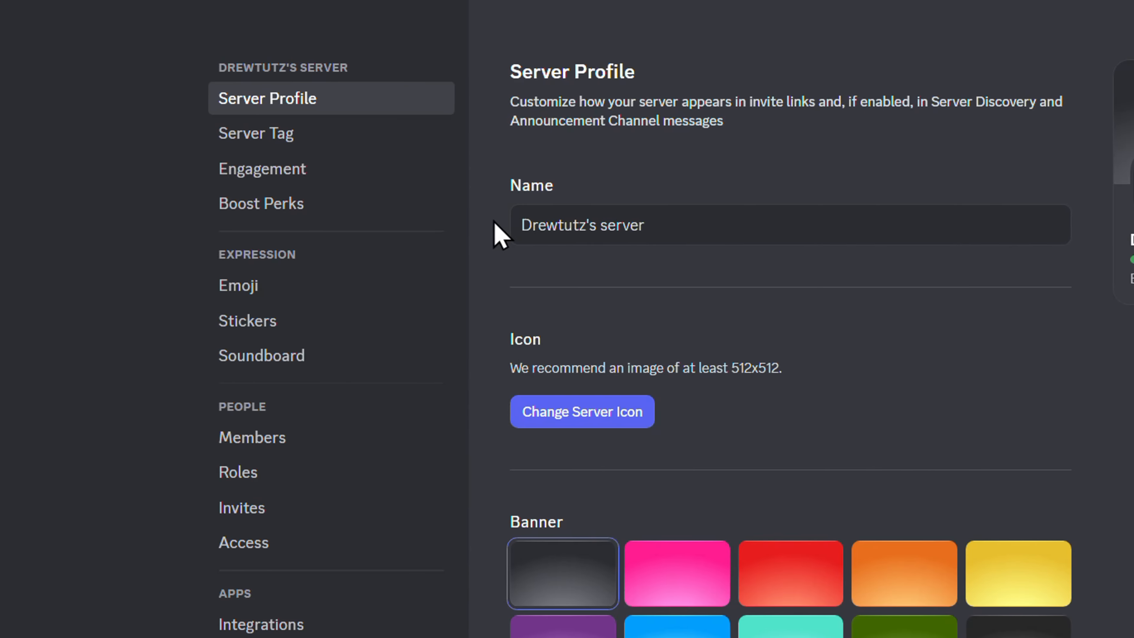
{"action": "left_click", "coordinate": [241, 473]}
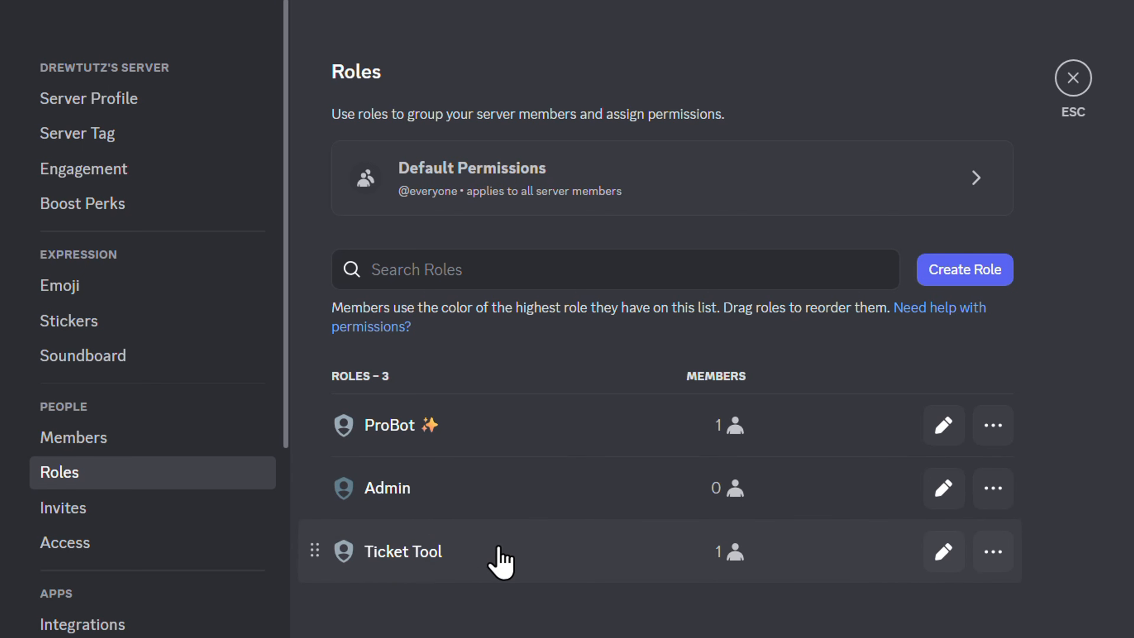
{"action": "left_click", "coordinate": [418, 553]}
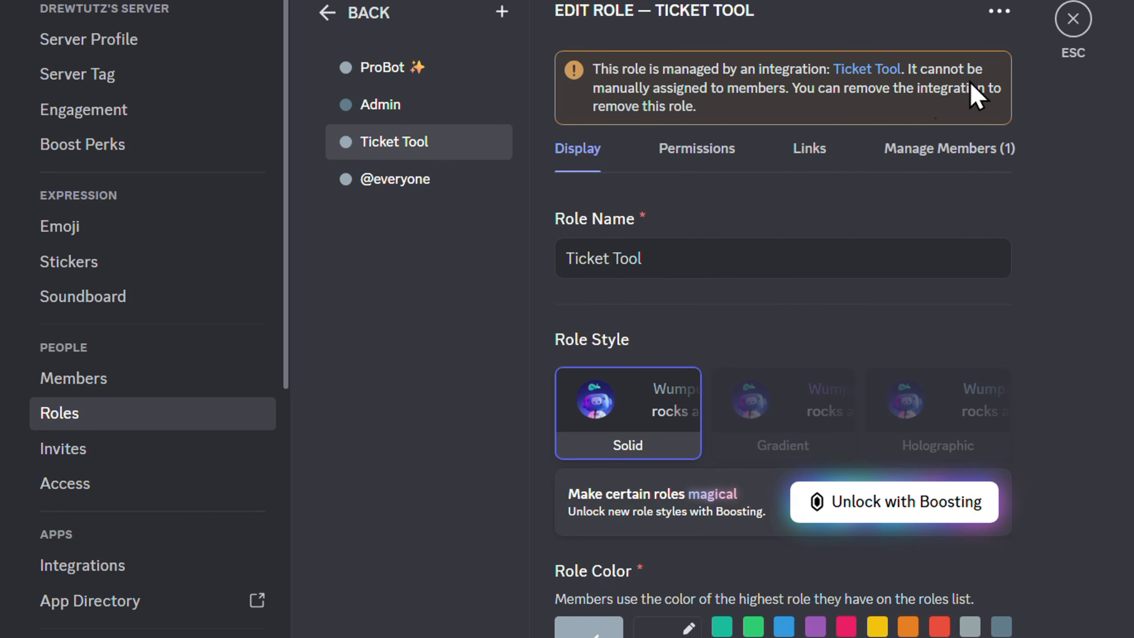
{"action": "left_click", "coordinate": [943, 172]}
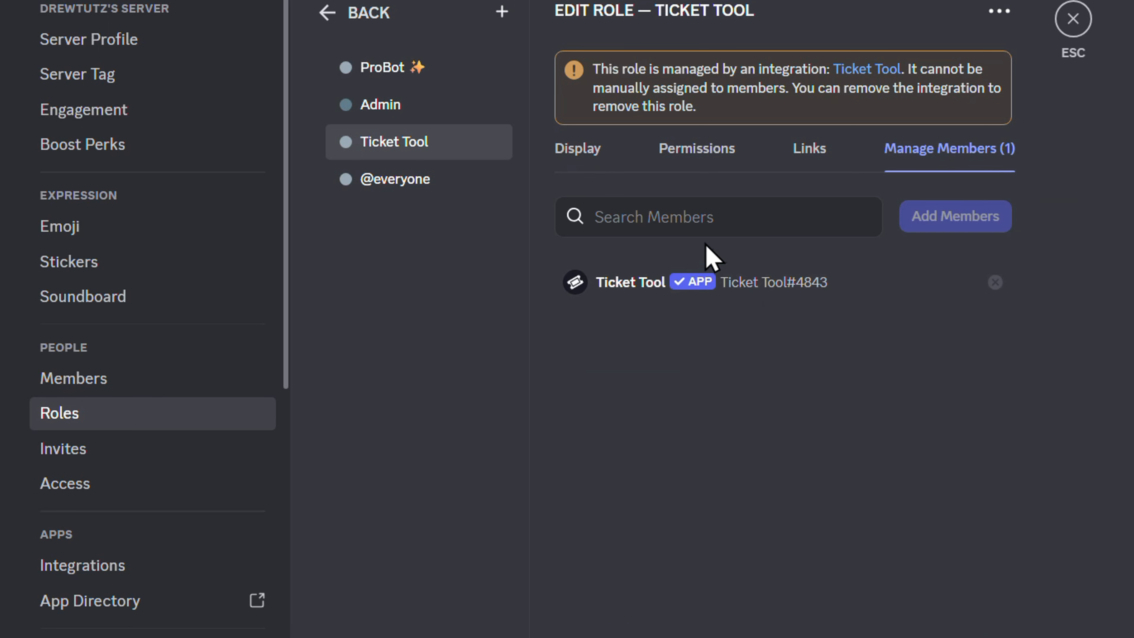
{"action": "left_click", "coordinate": [576, 151]}
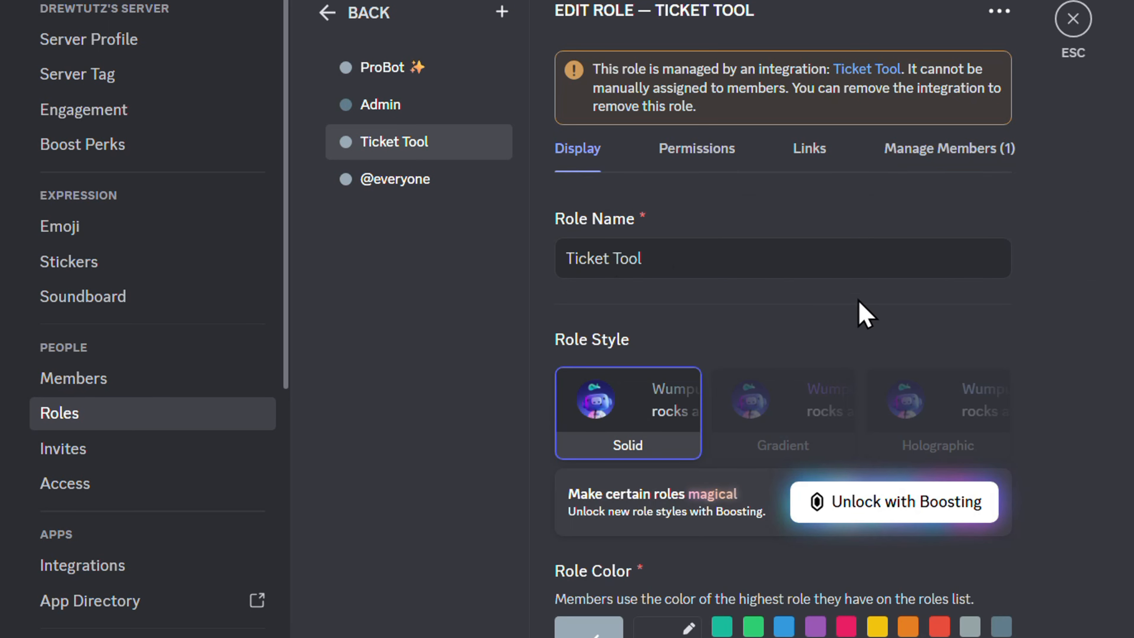
{"action": "left_click", "coordinate": [960, 161]}
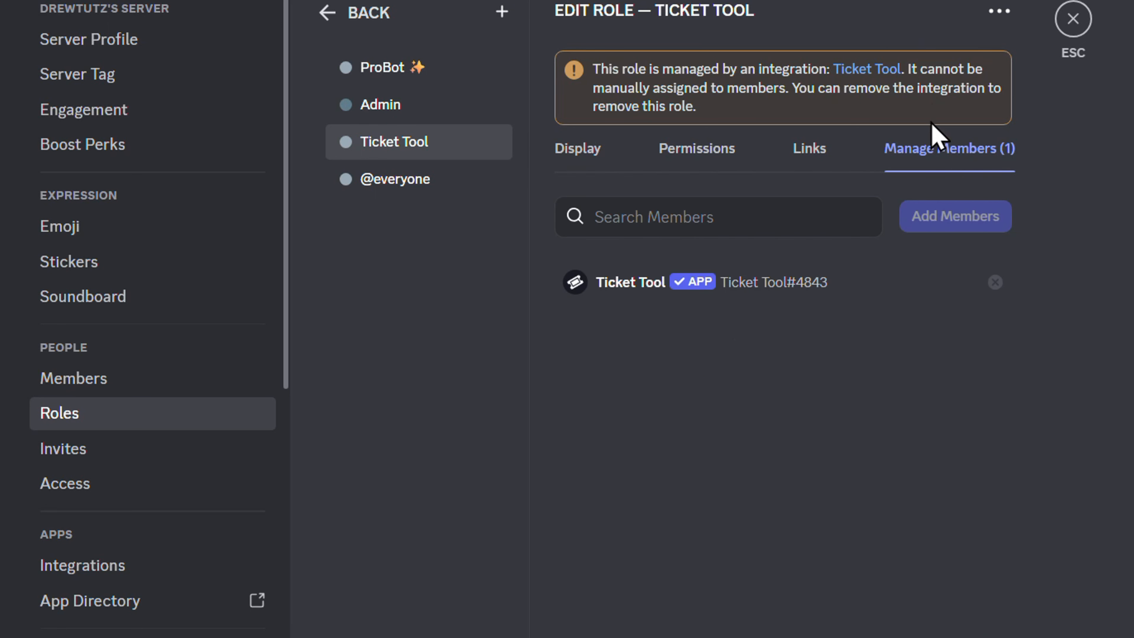
{"action": "left_click", "coordinate": [1073, 52]}
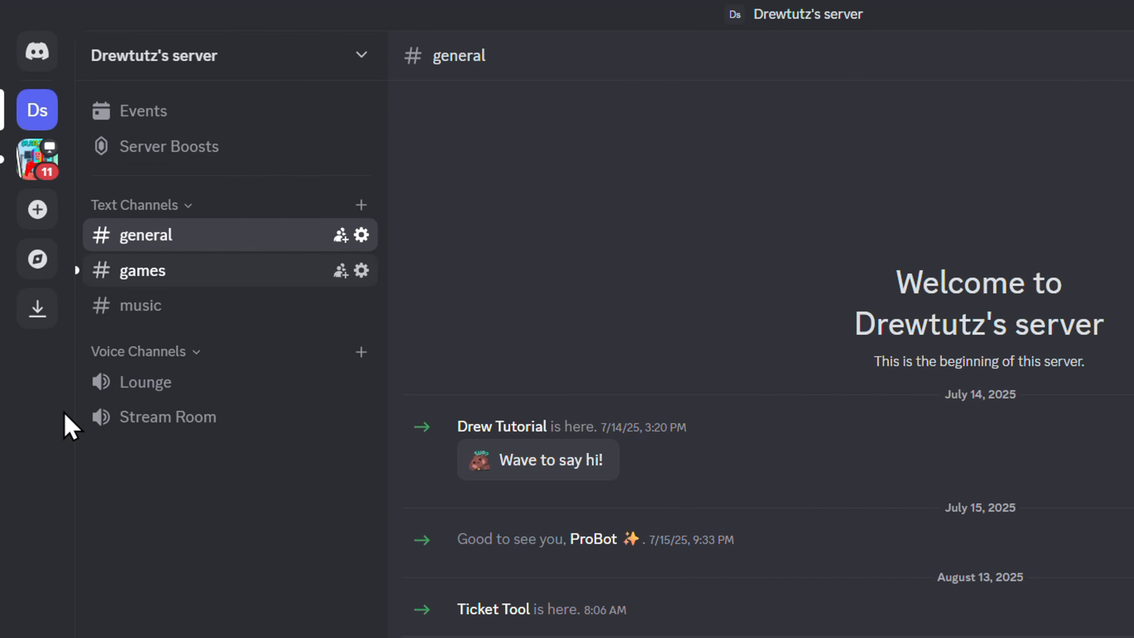
Create a non-private category named Support in the server's channel list.
{"action": "right_click", "coordinate": [152, 496]}
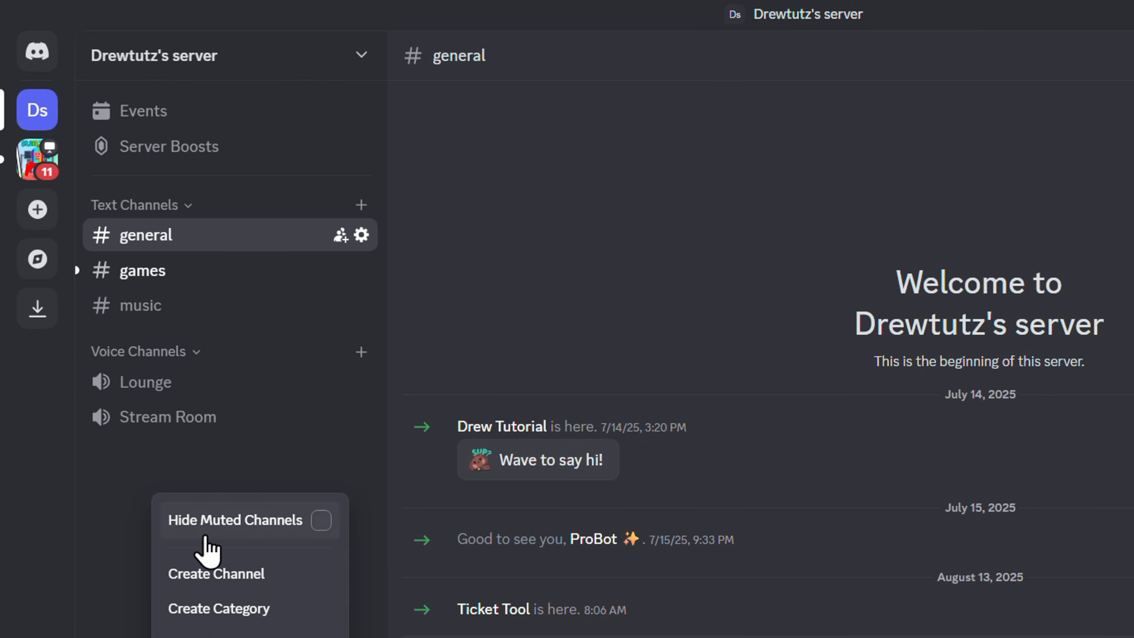
{"action": "left_click", "coordinate": [244, 610]}
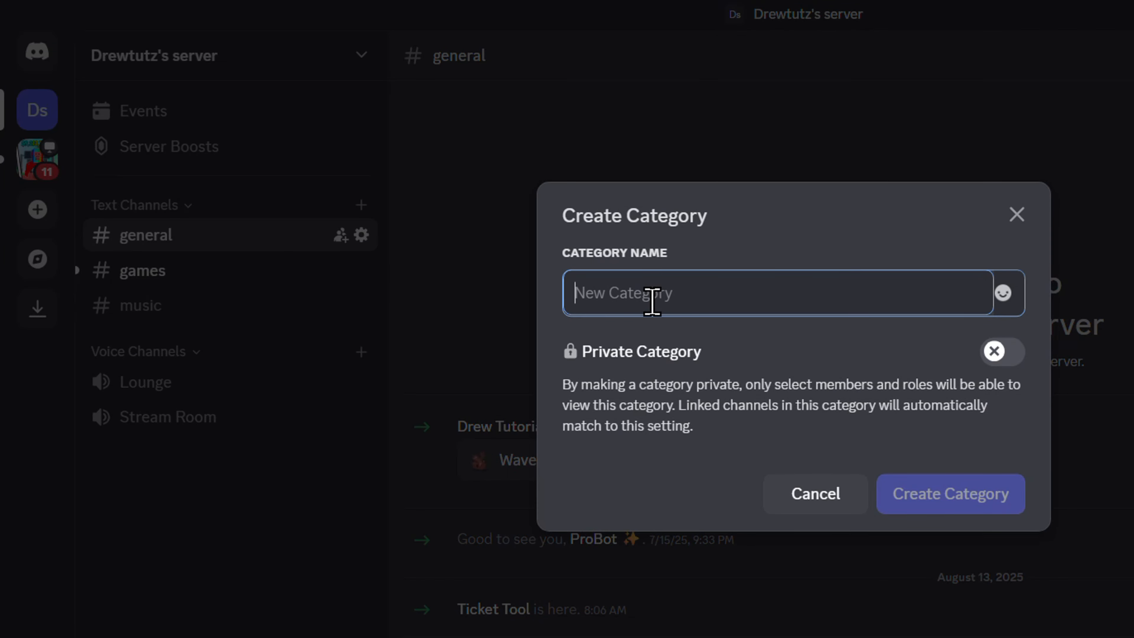
{"action": "type", "text": "Suport"}
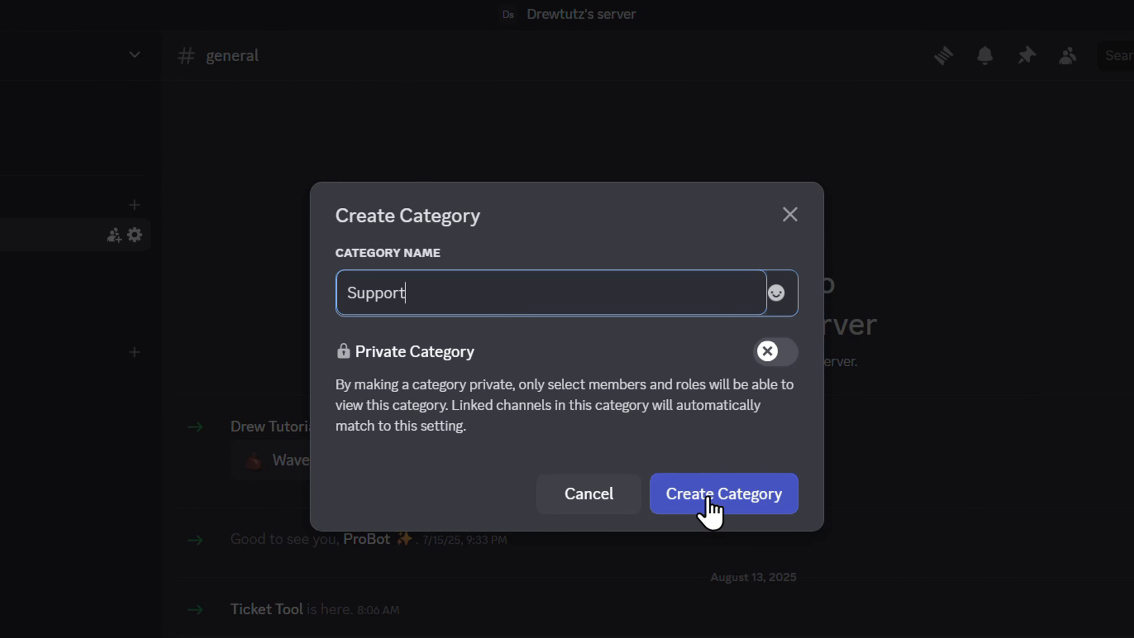
{"action": "left_click", "coordinate": [715, 508]}
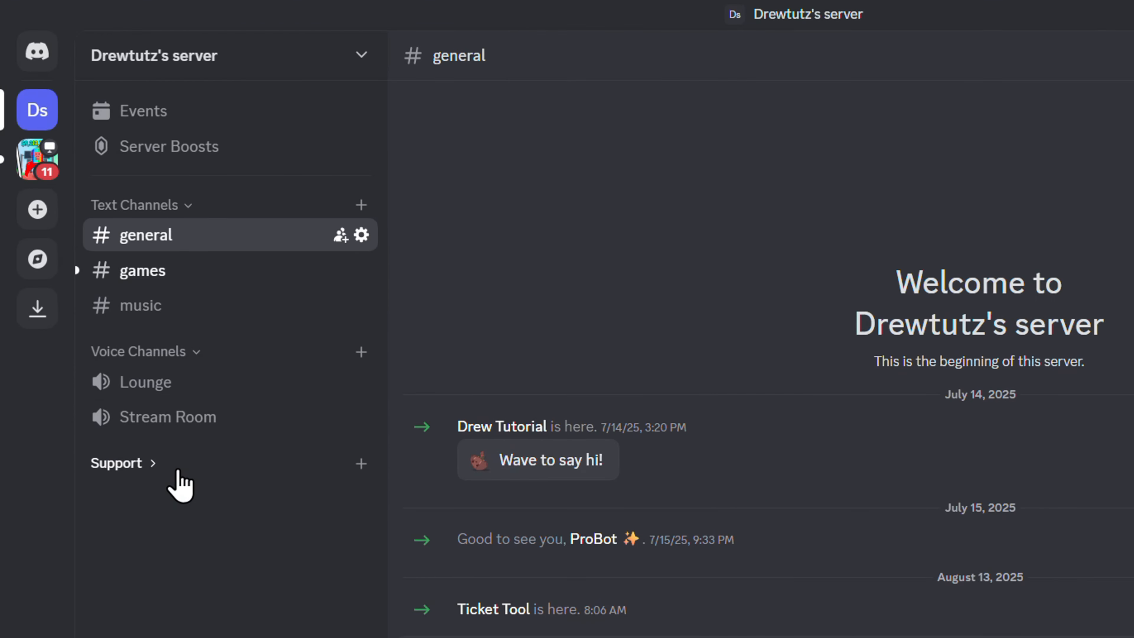
Create a non-private text channel named support inside the Support category.
{"action": "left_click", "coordinate": [360, 464]}
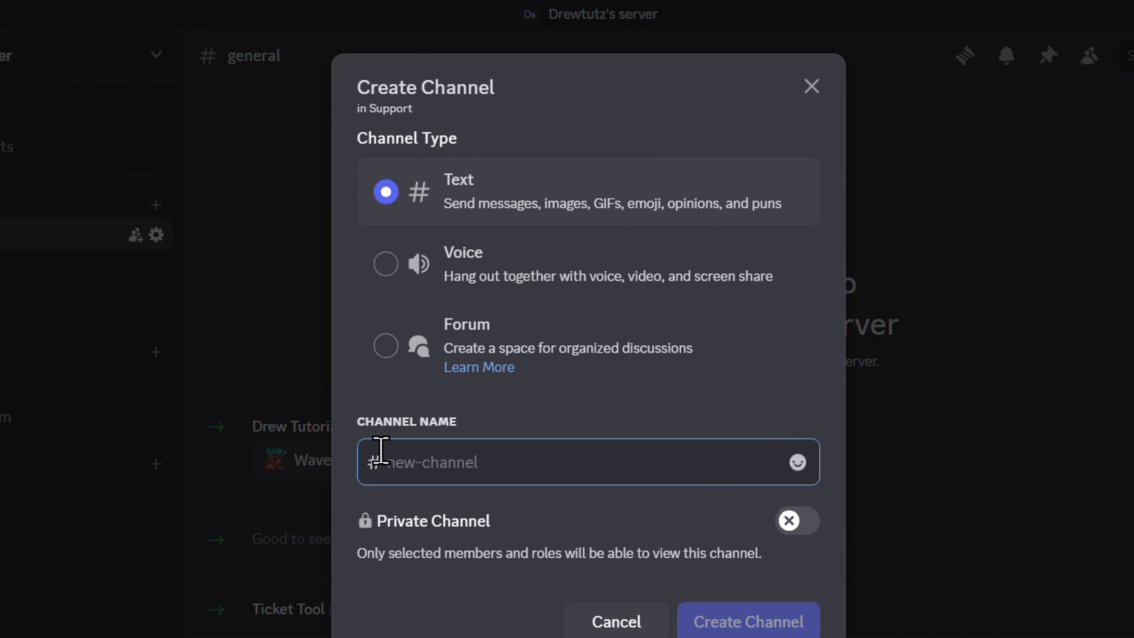
{"action": "type", "text": "support"}
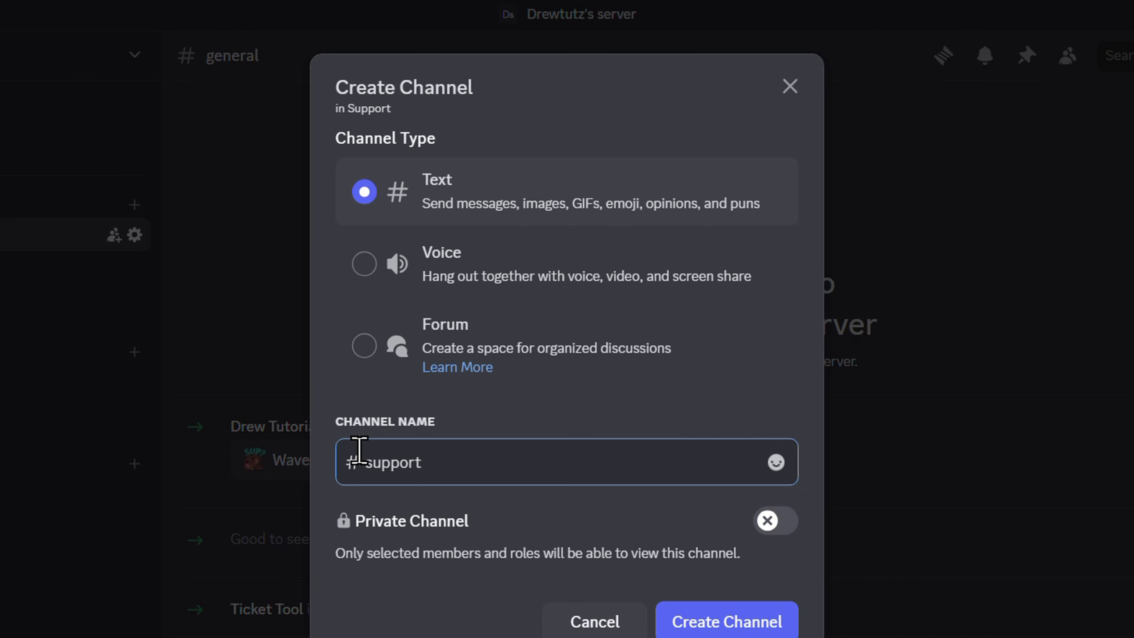
{"action": "left_click", "coordinate": [739, 625]}
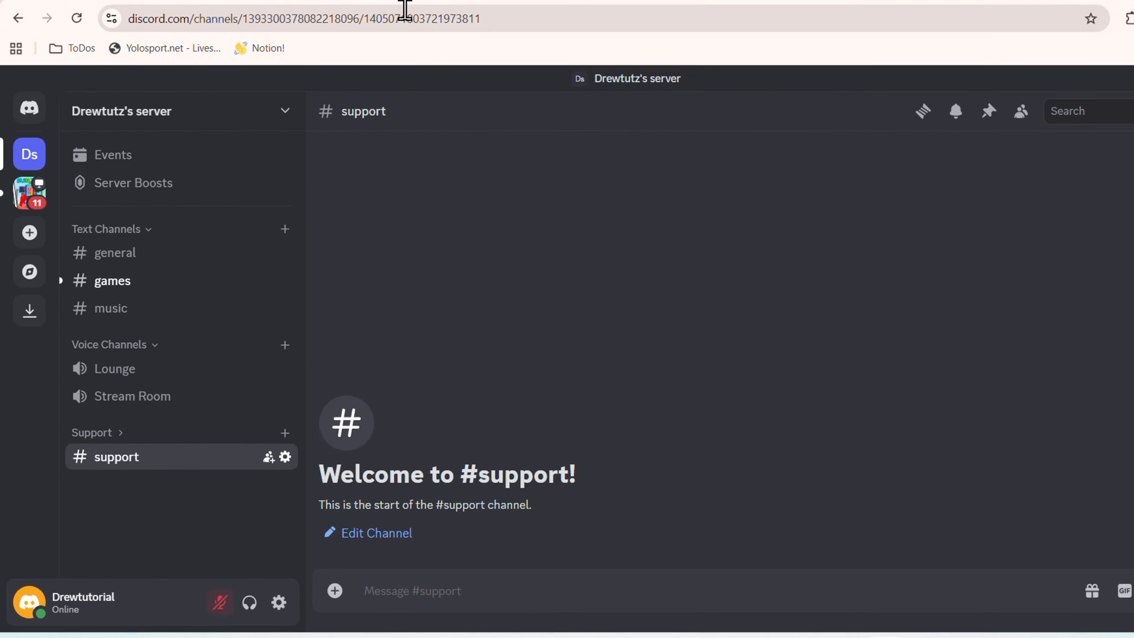
Switch to the Ticket Tool website and log in to its dashboard by authorizing the Discord account.
{"action": "left_click", "coordinate": [288, 16]}
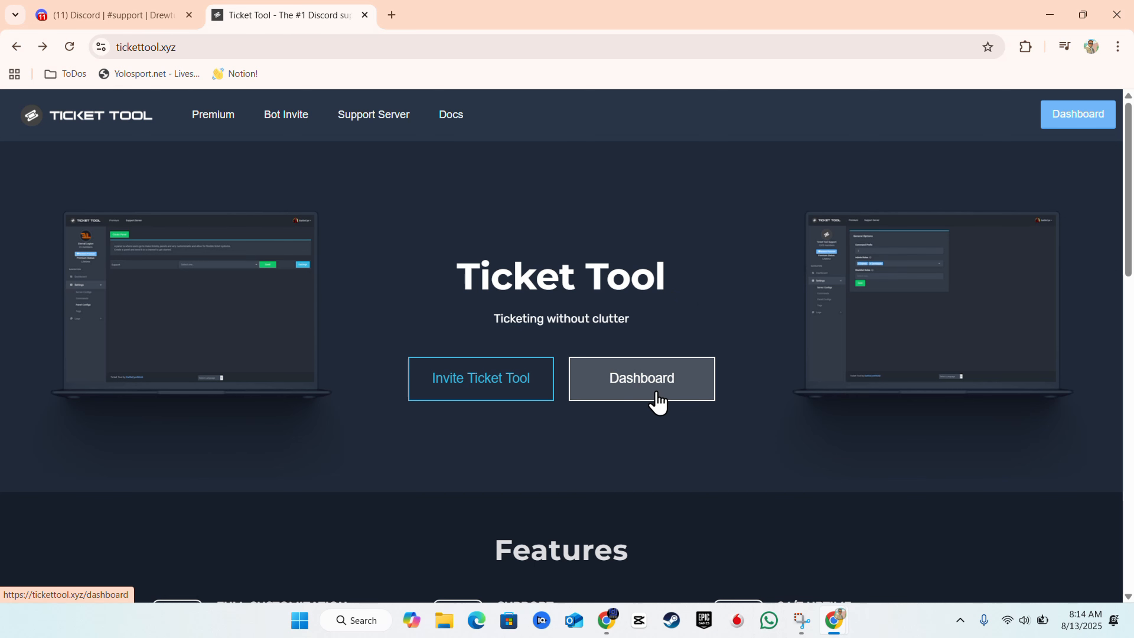
{"action": "left_click", "coordinate": [645, 395]}
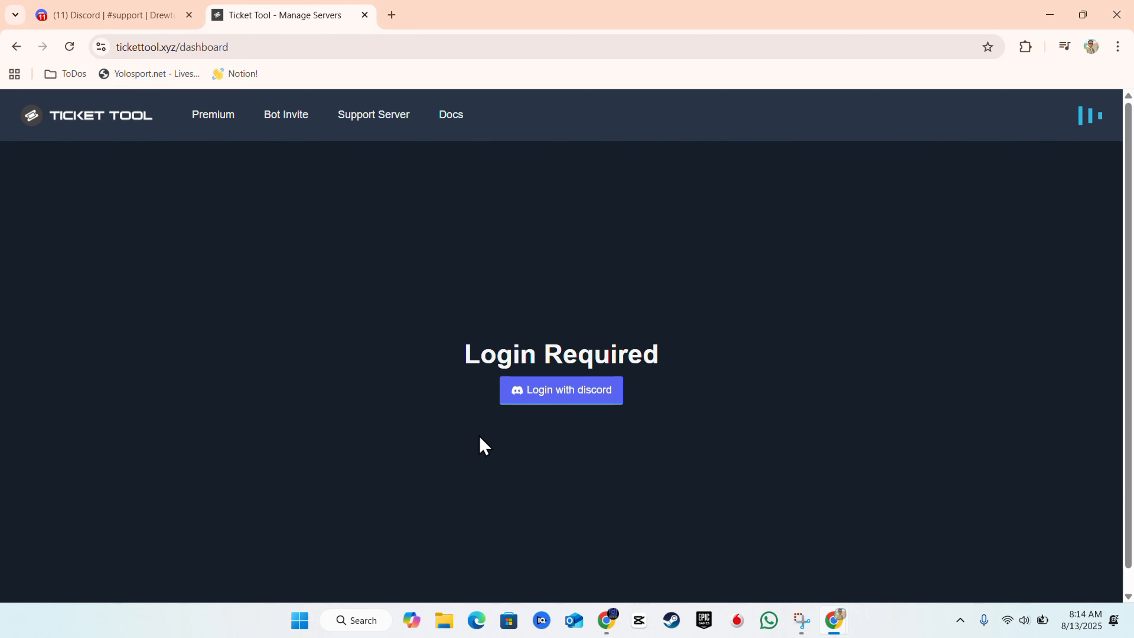
{"action": "left_click", "coordinate": [552, 401]}
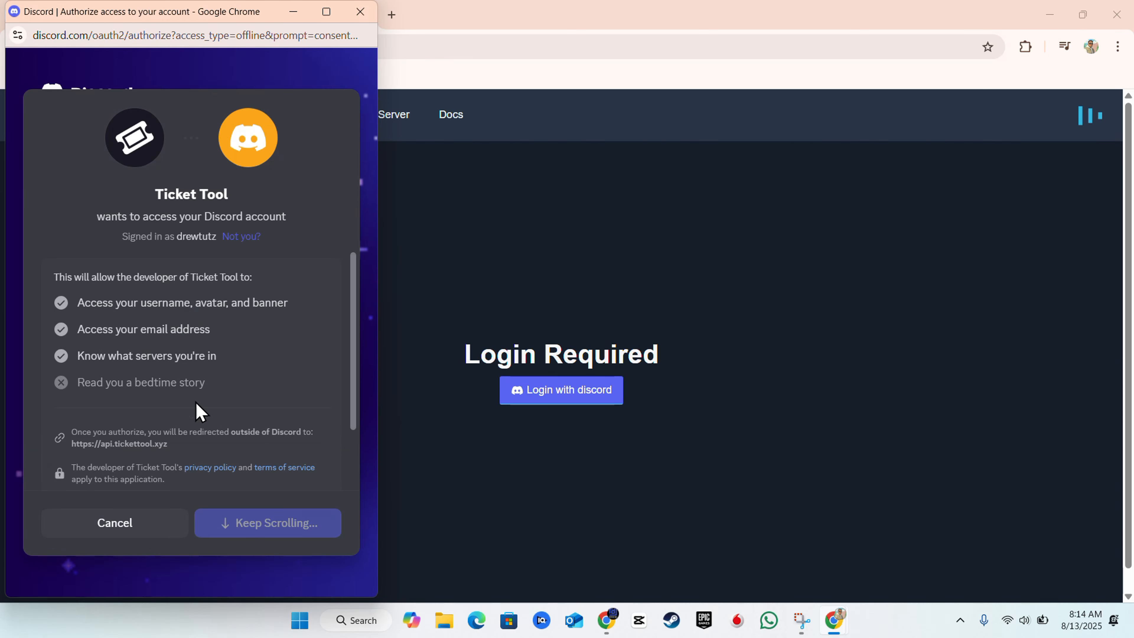
{"action": "scroll", "coordinate": [145, 352], "scroll_direction": "down", "scroll_amount": 2}
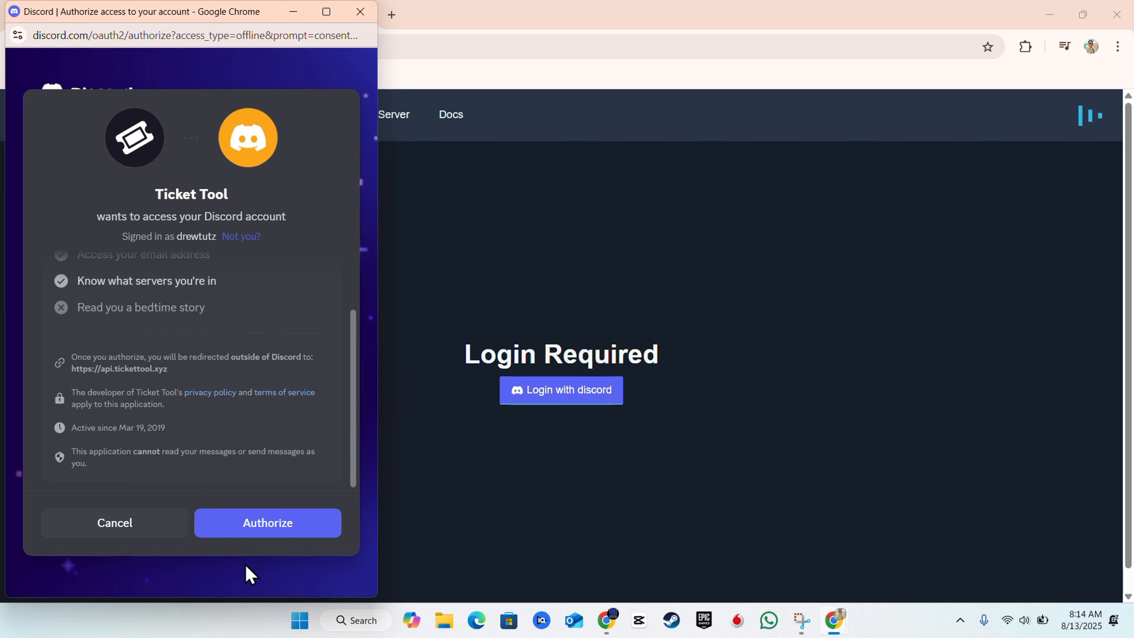
{"action": "left_click", "coordinate": [263, 534]}
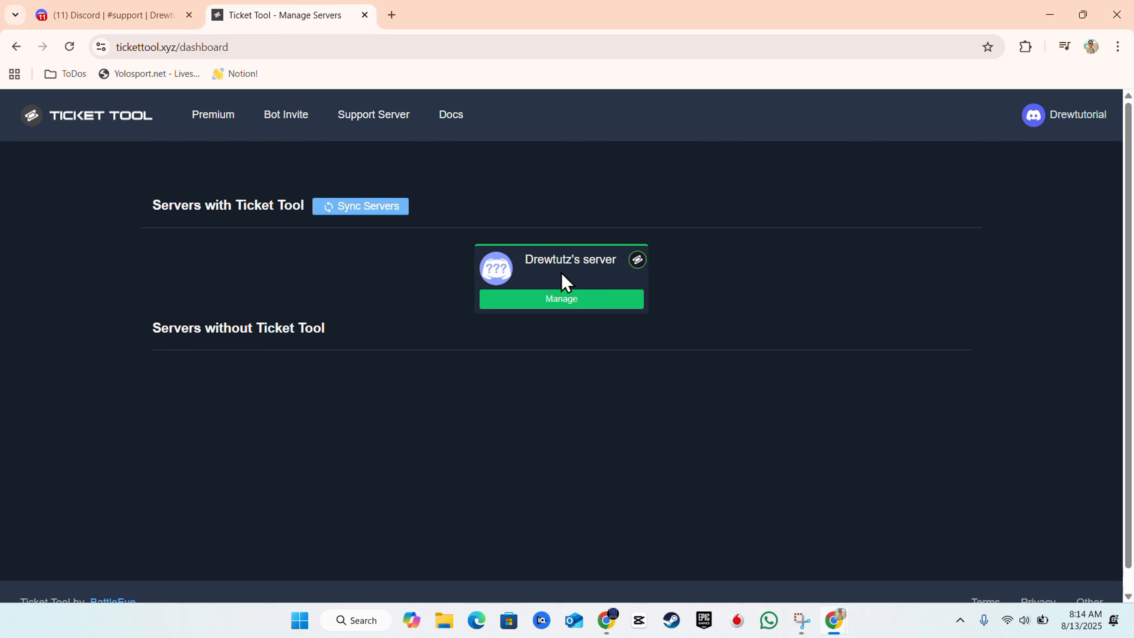
Open the server's management in the dashboard, create a ticket panel named Support and save the changes.
{"action": "left_click", "coordinate": [563, 304]}
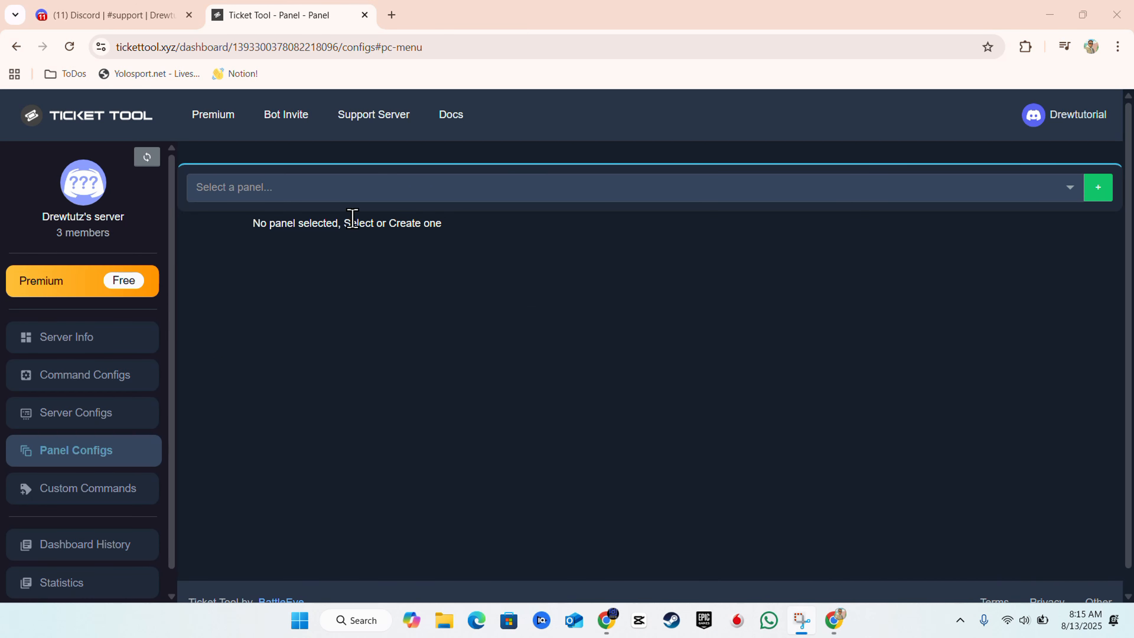
{"action": "left_click", "coordinate": [1101, 196]}
{"action": "left_click", "coordinate": [497, 437]}
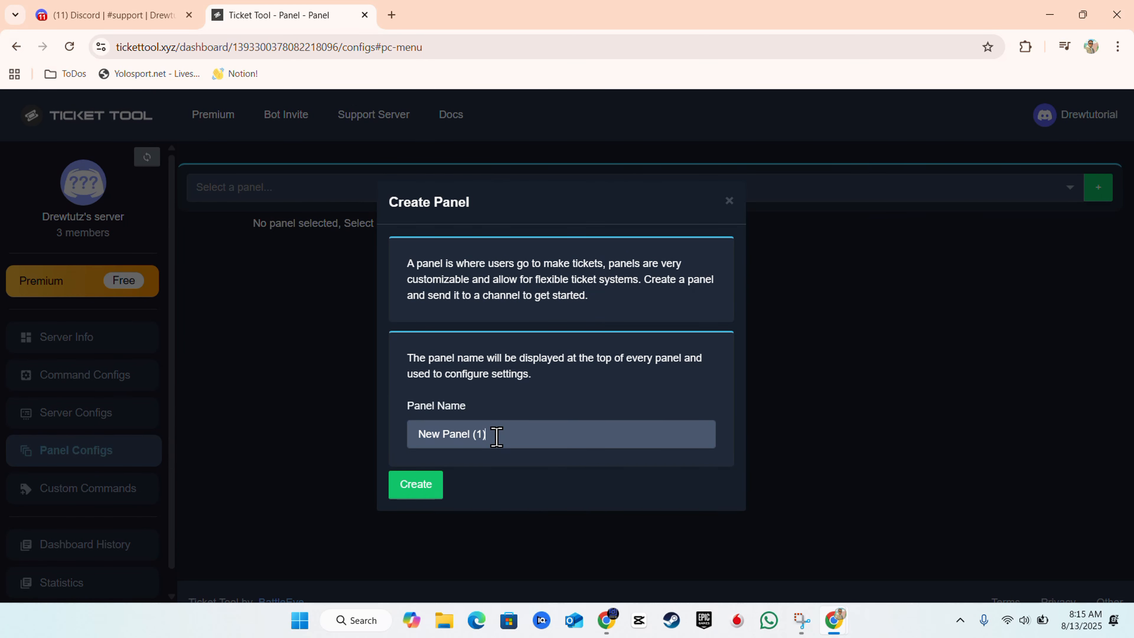
{"action": "left_click_drag", "start_coordinate": [509, 433], "coordinate": [394, 431]}
{"action": "type", "text": "S"}
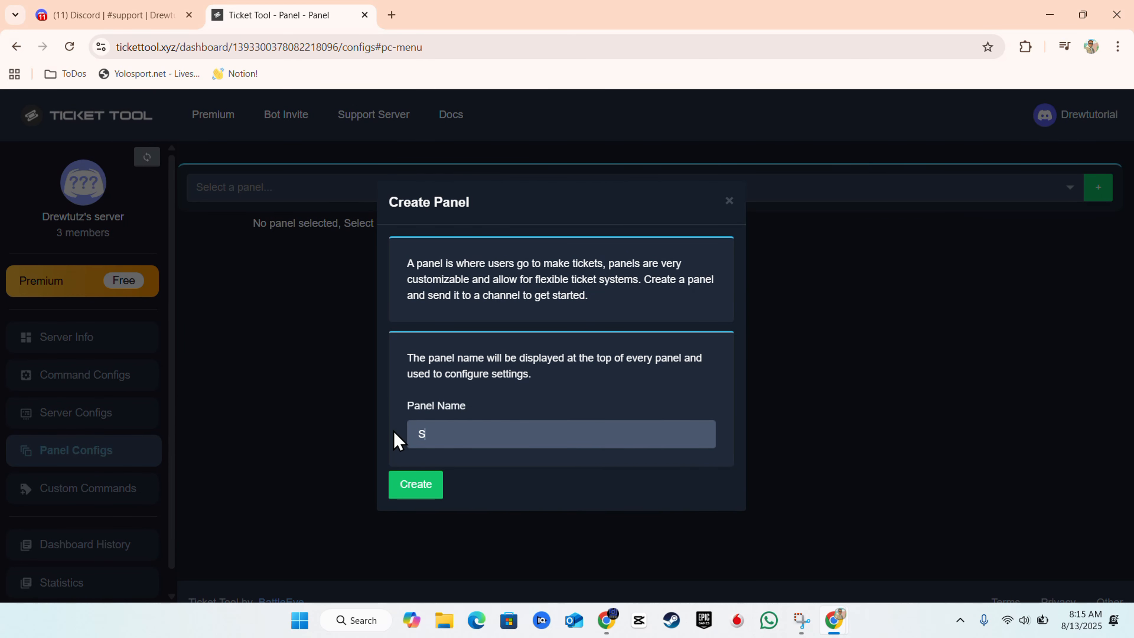
{"action": "type", "text": "upport"}
{"action": "left_click", "coordinate": [417, 488]}
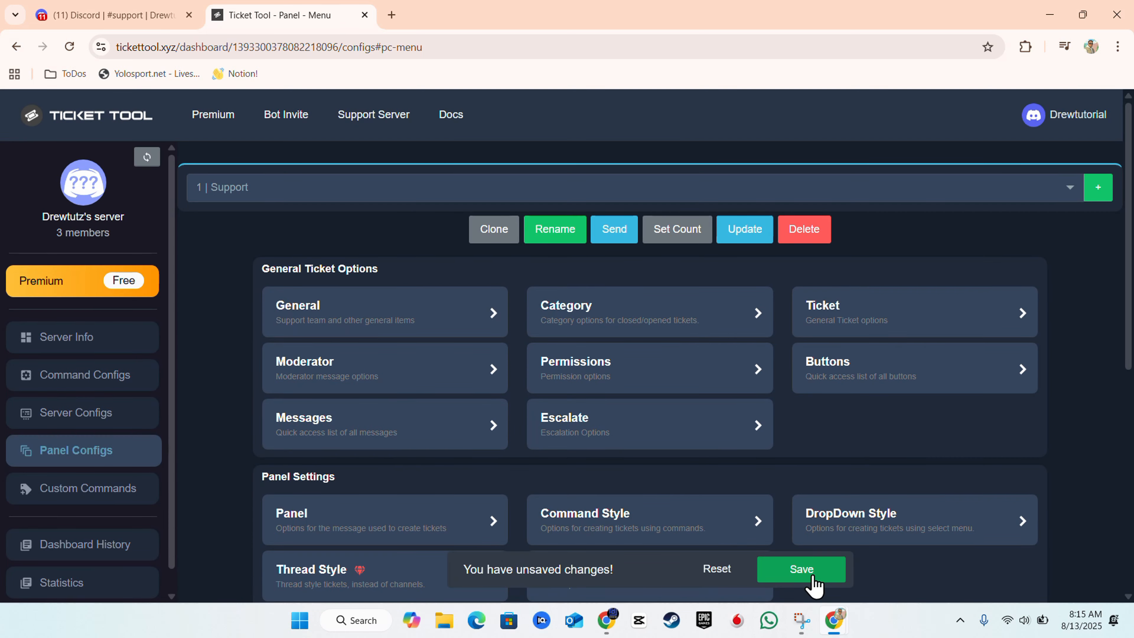
{"action": "left_click", "coordinate": [808, 571]}
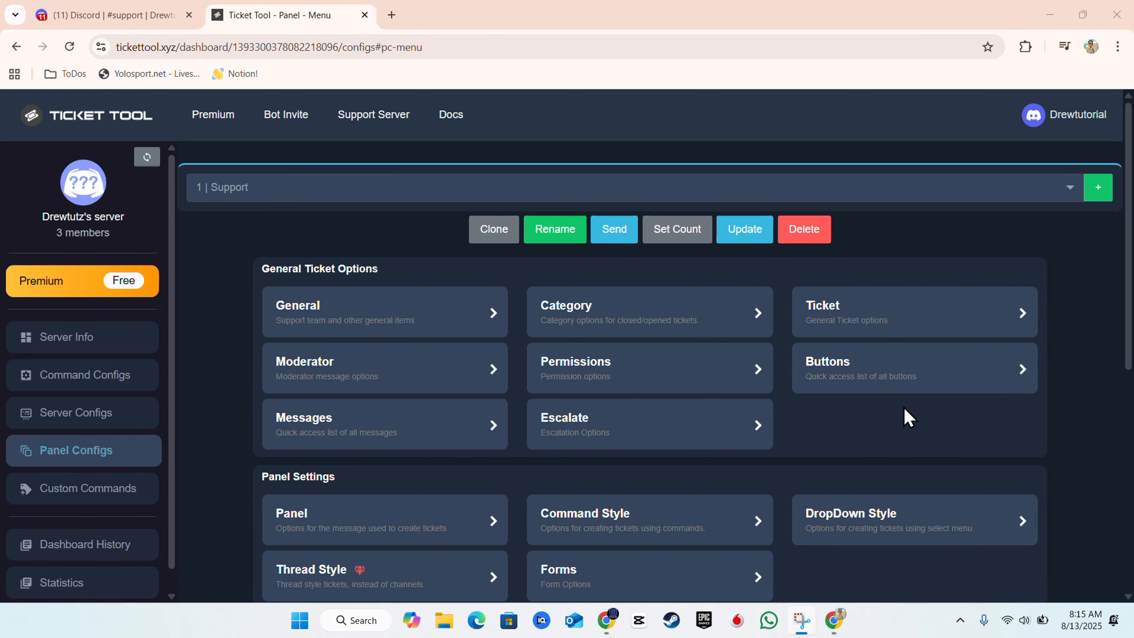
Assign the Ticket Tool role as the support team role in the Support panel's general options and save the change.
{"action": "left_click", "coordinate": [416, 313]}
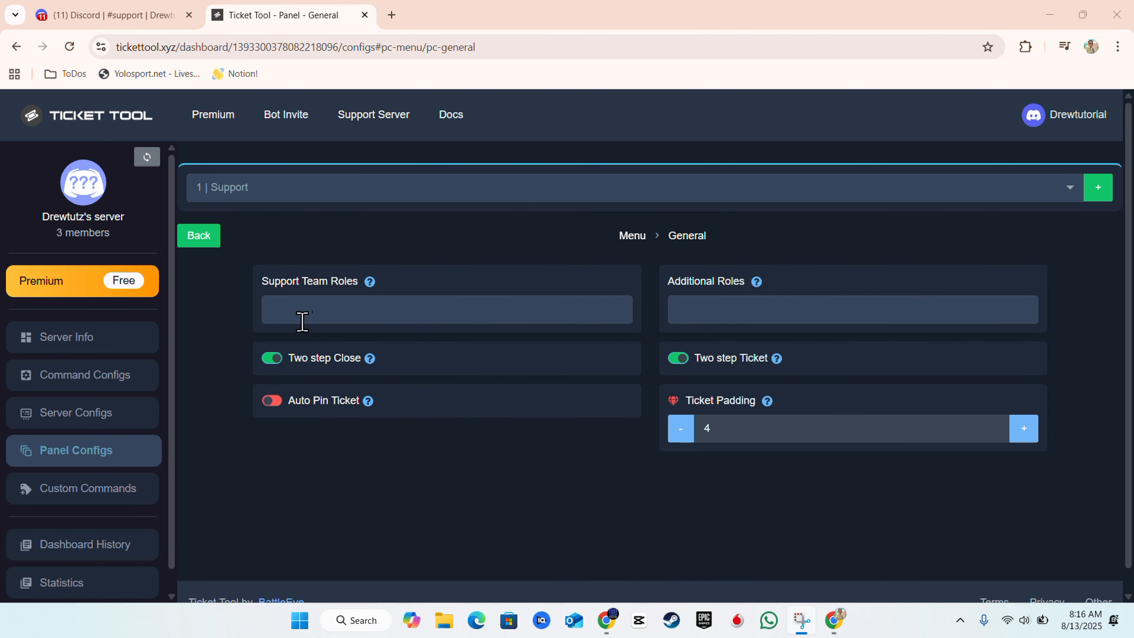
{"action": "left_click", "coordinate": [336, 315]}
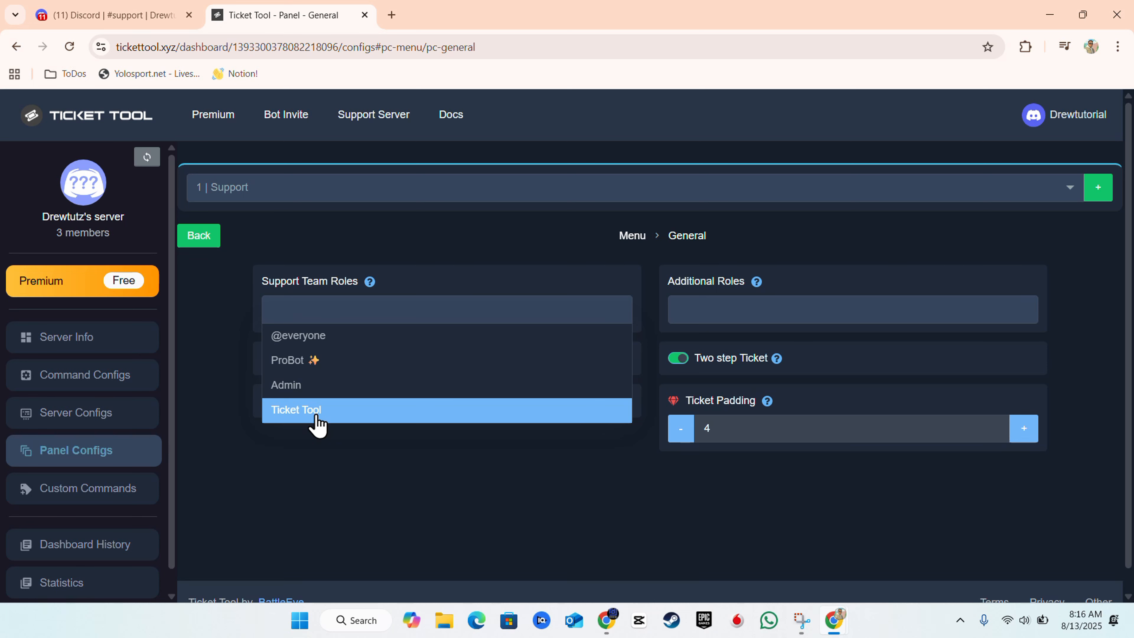
{"action": "left_click", "coordinate": [336, 410]}
{"action": "left_click", "coordinate": [816, 572]}
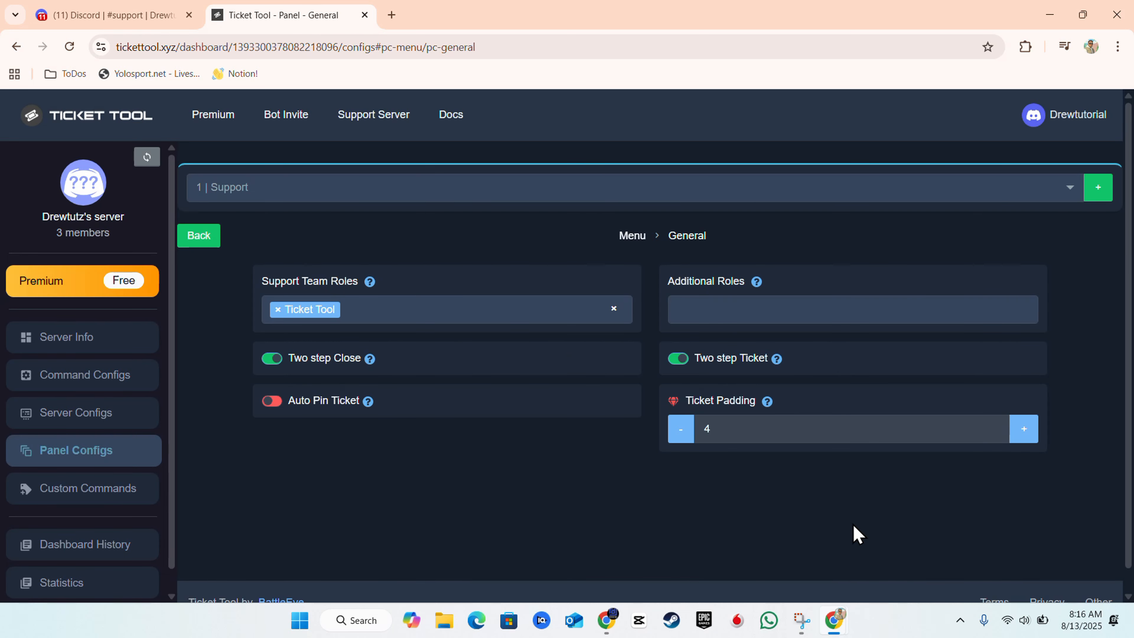
{"action": "left_click", "coordinate": [212, 241]}
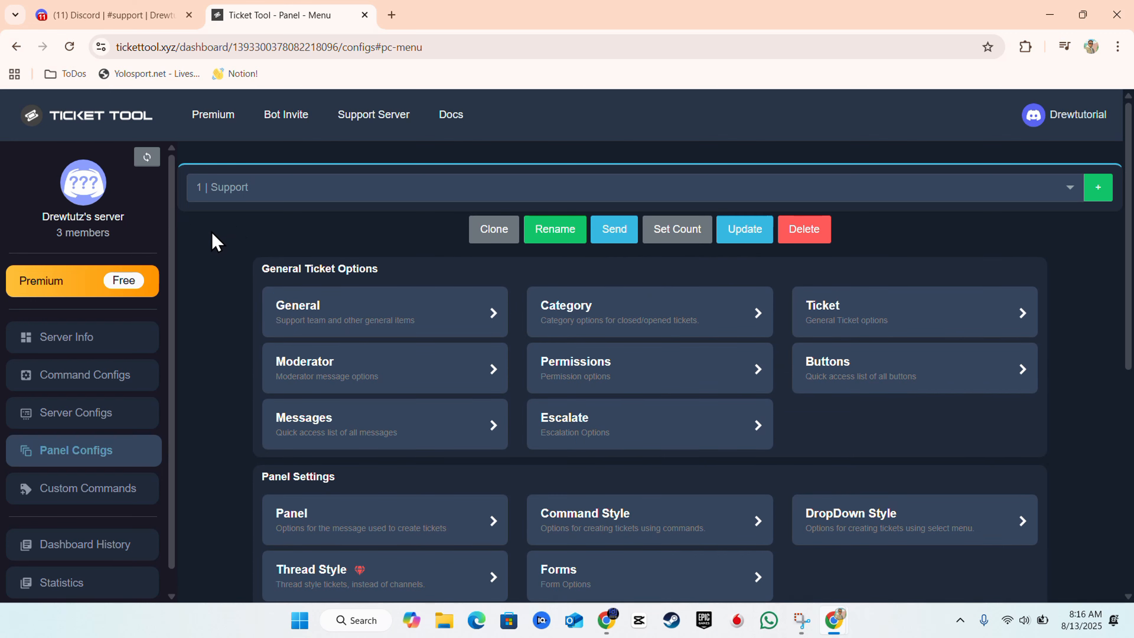
Set Support as the category for created/opened tickets in the panel's category options and save the change.
{"action": "left_click", "coordinate": [659, 313]}
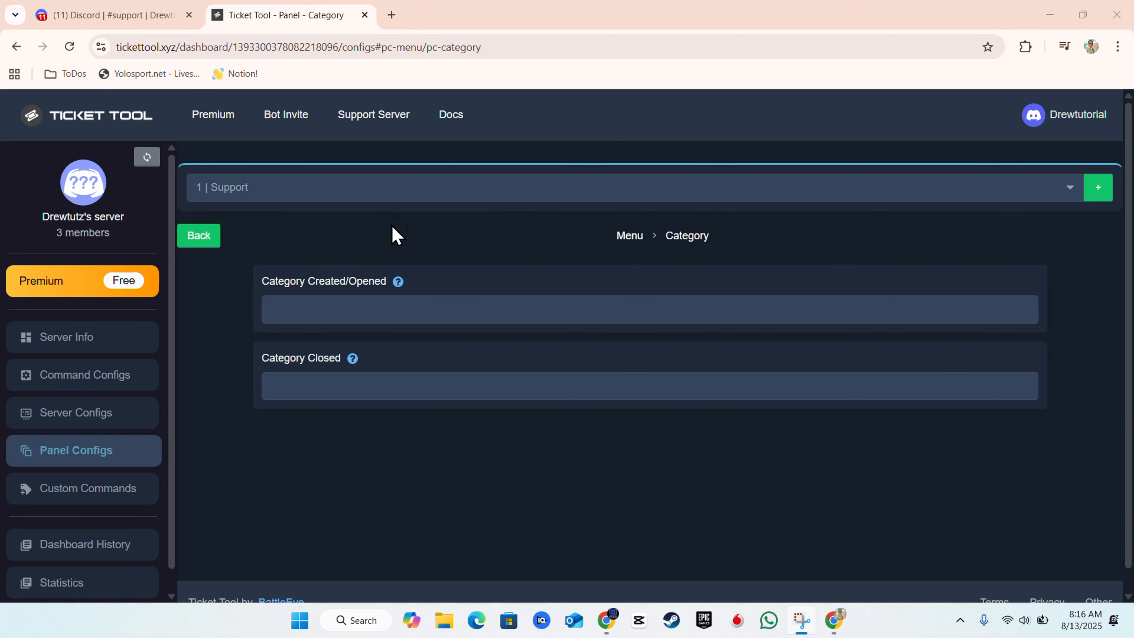
{"action": "left_click", "coordinate": [497, 314]}
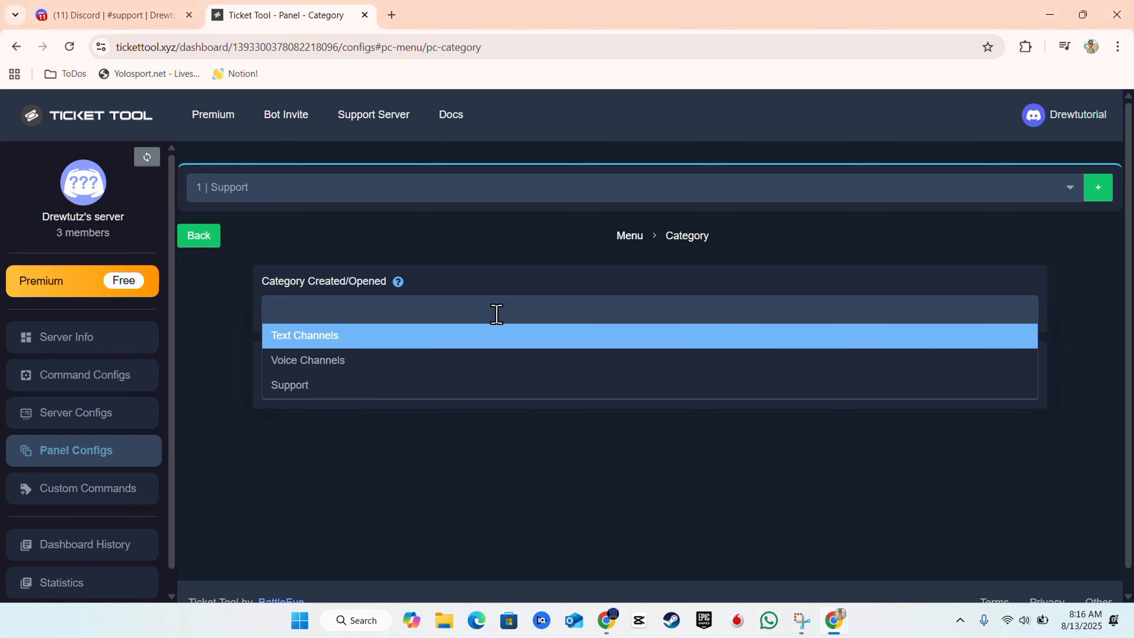
{"action": "left_click", "coordinate": [349, 389]}
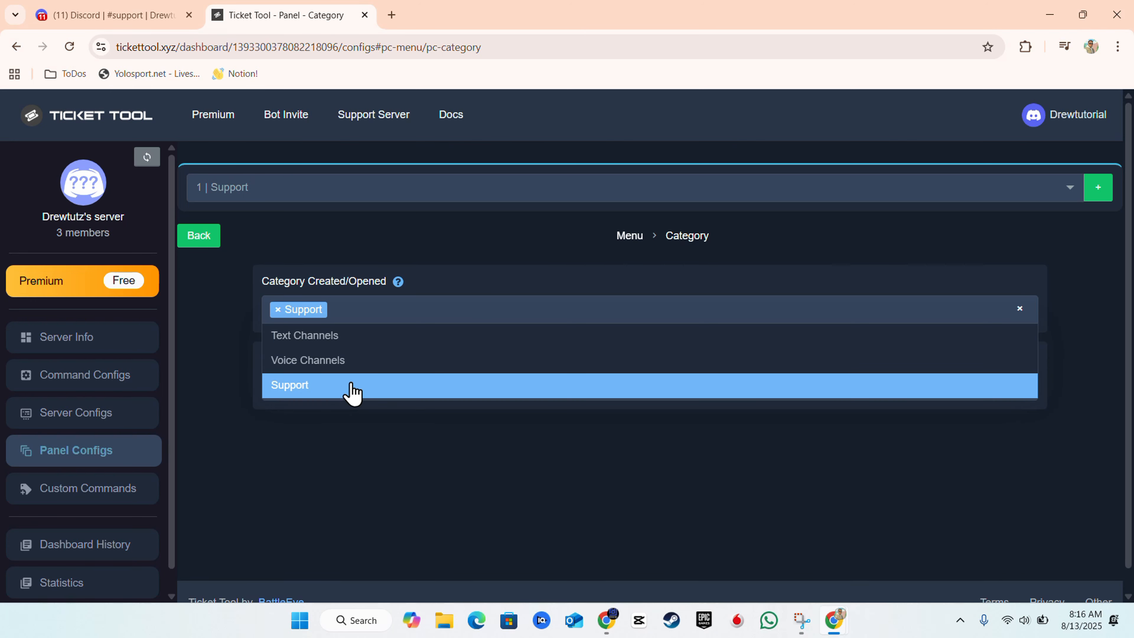
{"action": "left_click", "coordinate": [819, 588]}
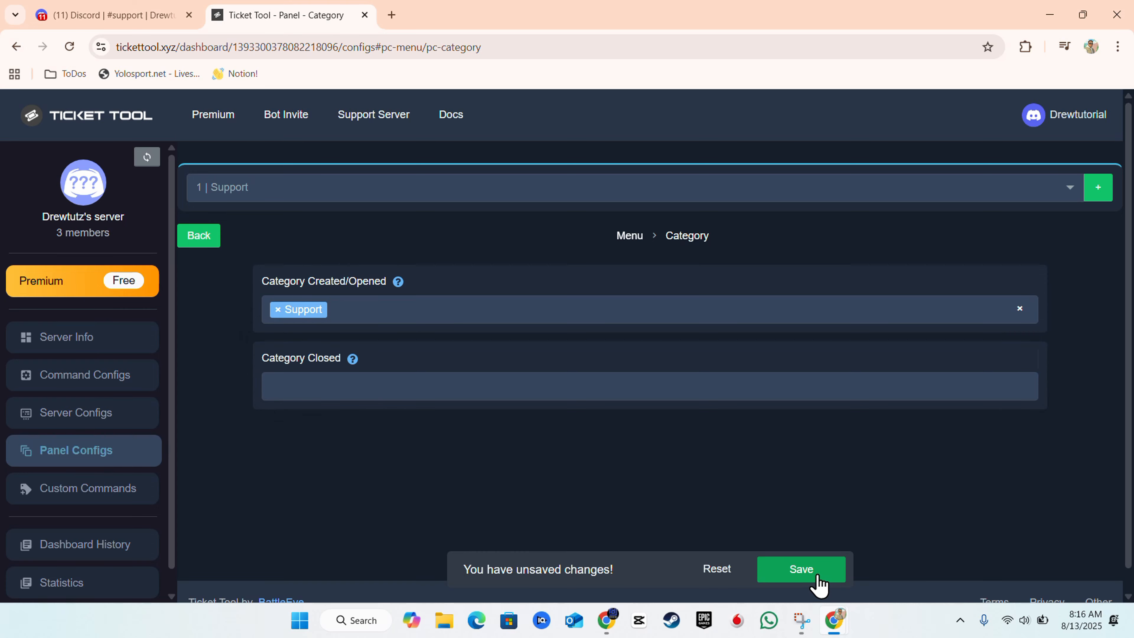
{"action": "left_click", "coordinate": [819, 585]}
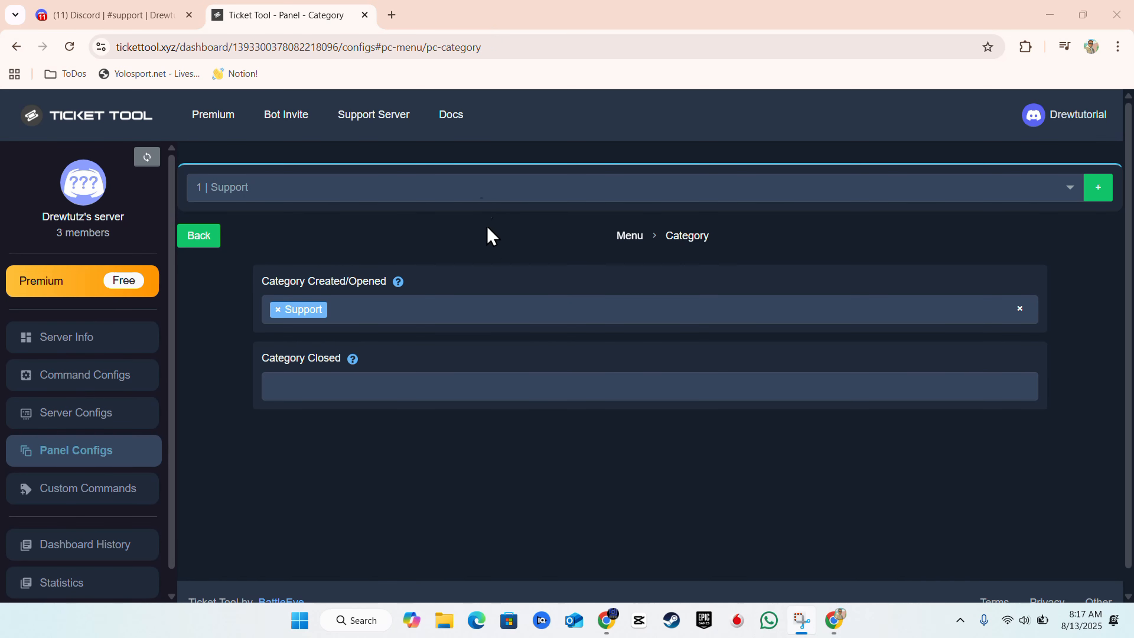
{"action": "left_click", "coordinate": [210, 240]}
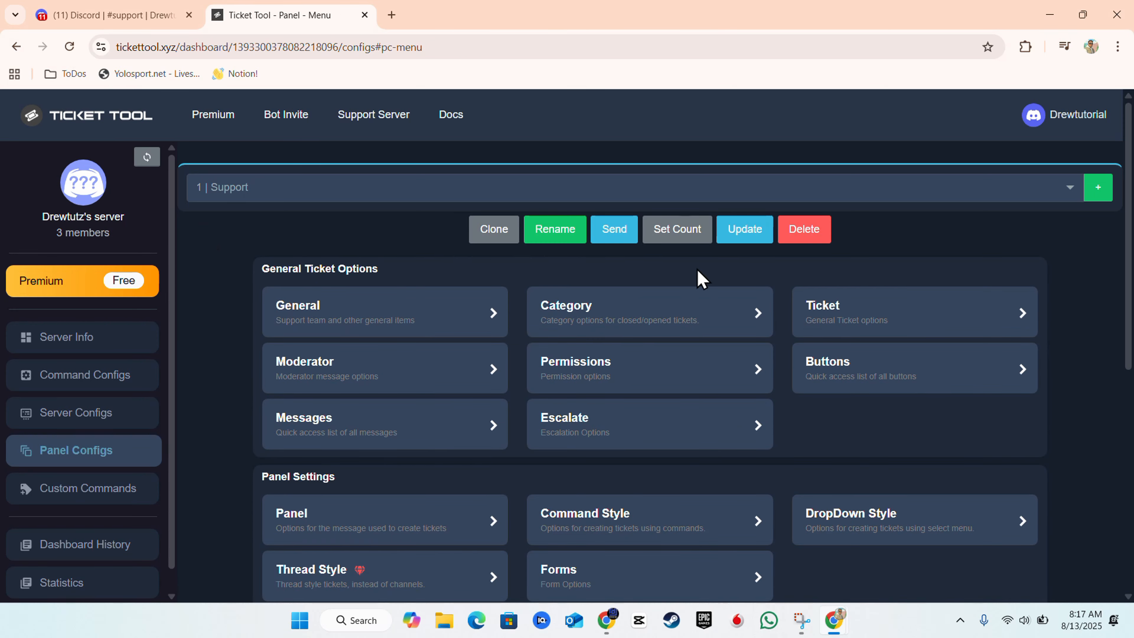
Send the Support ticket panel message to the server's support channel.
{"action": "left_click", "coordinate": [613, 241]}
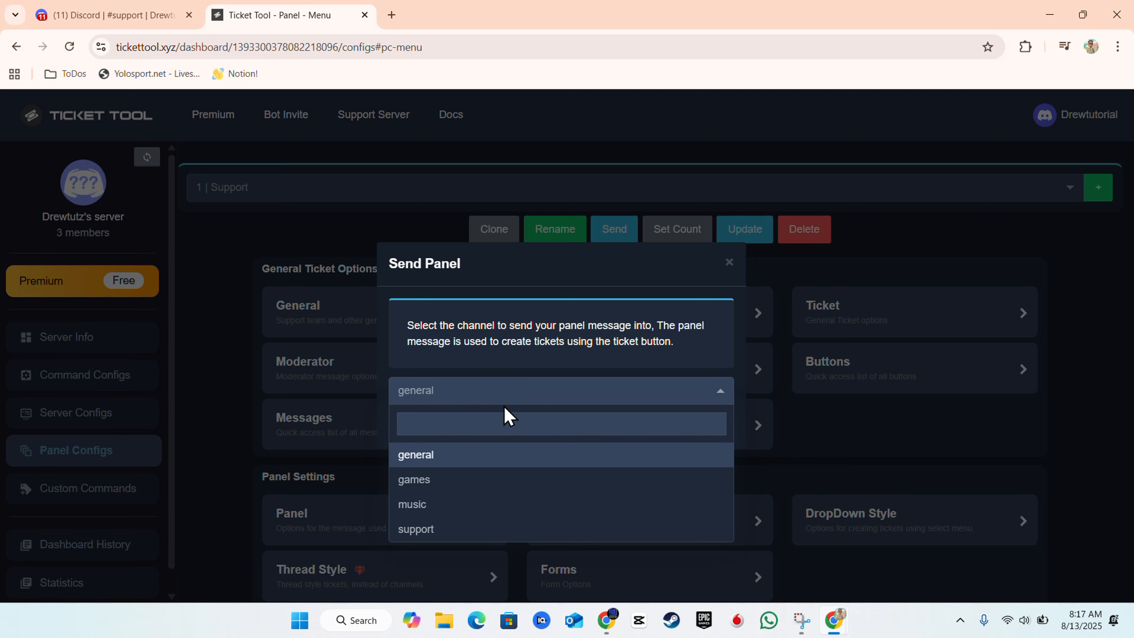
{"action": "left_click", "coordinate": [458, 531]}
{"action": "left_click", "coordinate": [722, 436]}
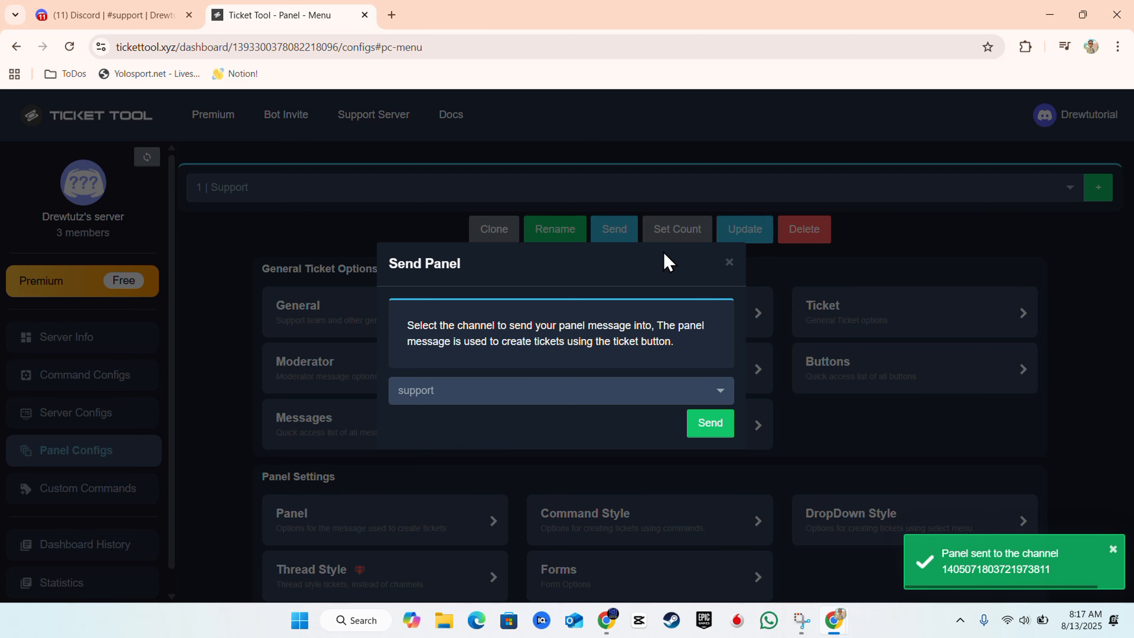
Switch to Discord, deny the Send Messages permission in the support channel's settings and save the changes.
{"action": "left_click", "coordinate": [129, 16]}
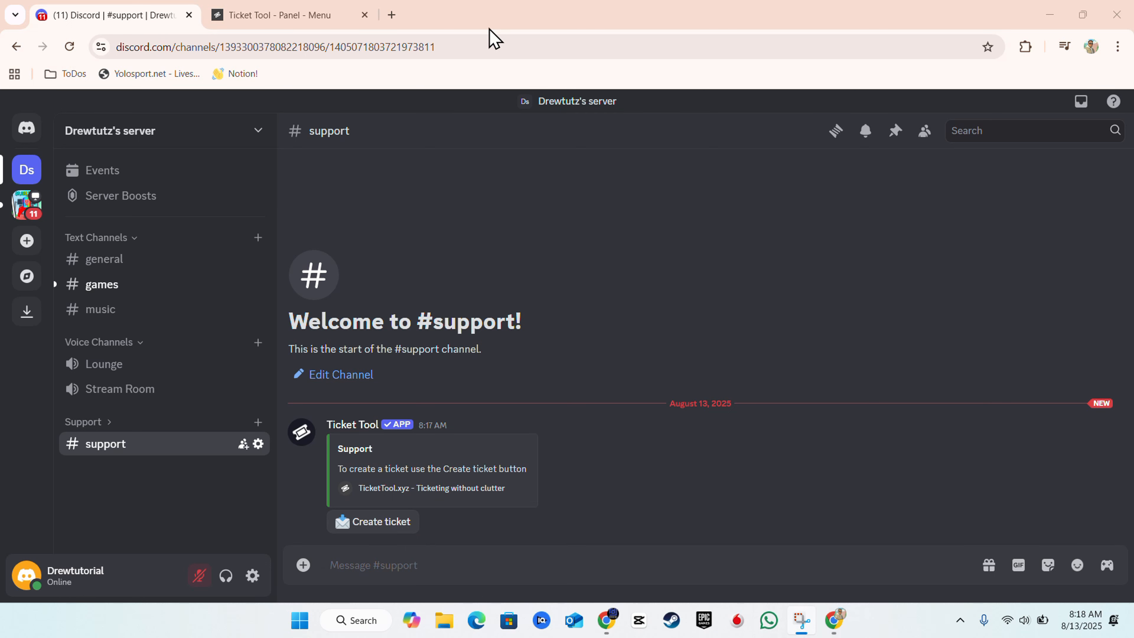
{"action": "left_click", "coordinate": [259, 444]}
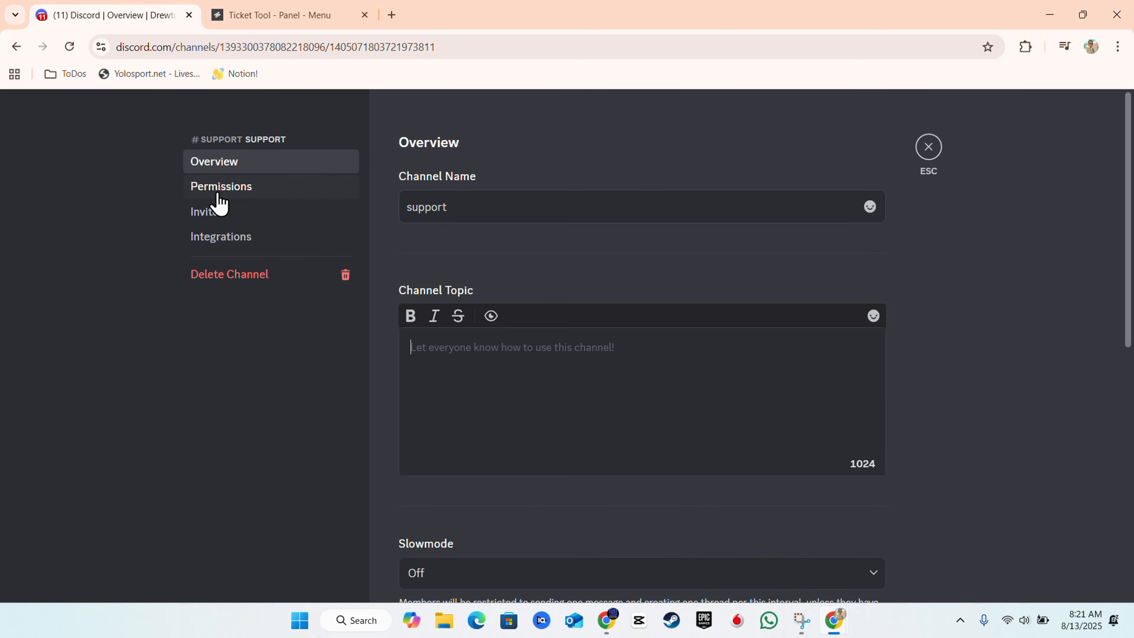
{"action": "left_click", "coordinate": [245, 189]}
{"action": "scroll", "coordinate": [733, 284], "scroll_direction": "down", "scroll_amount": 10}
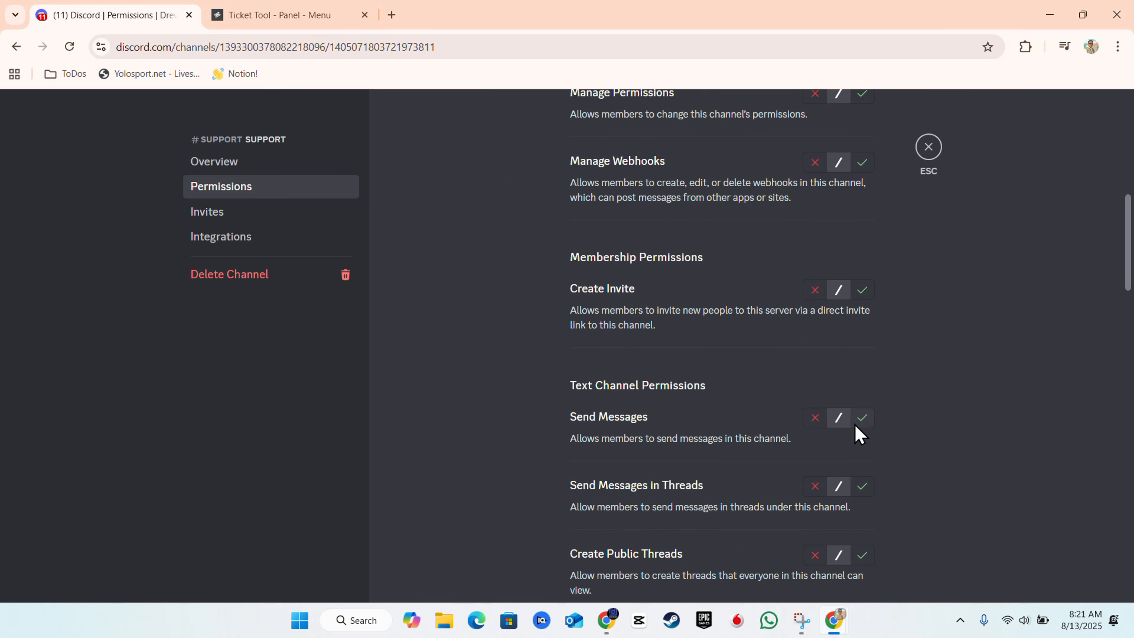
{"action": "left_click", "coordinate": [814, 420]}
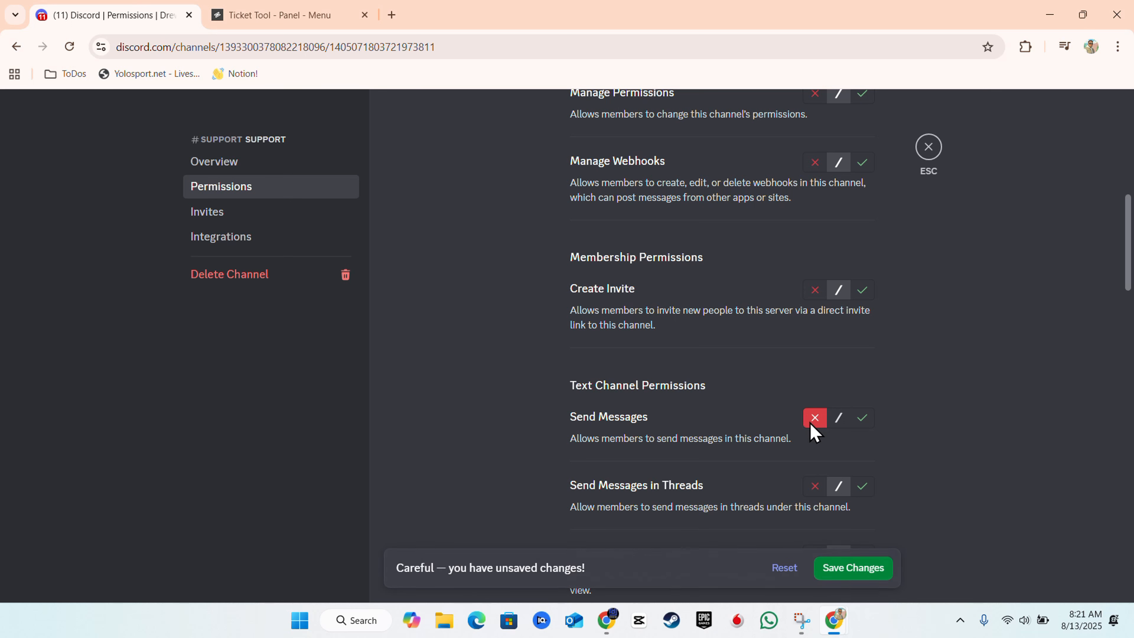
{"action": "left_click", "coordinate": [861, 573]}
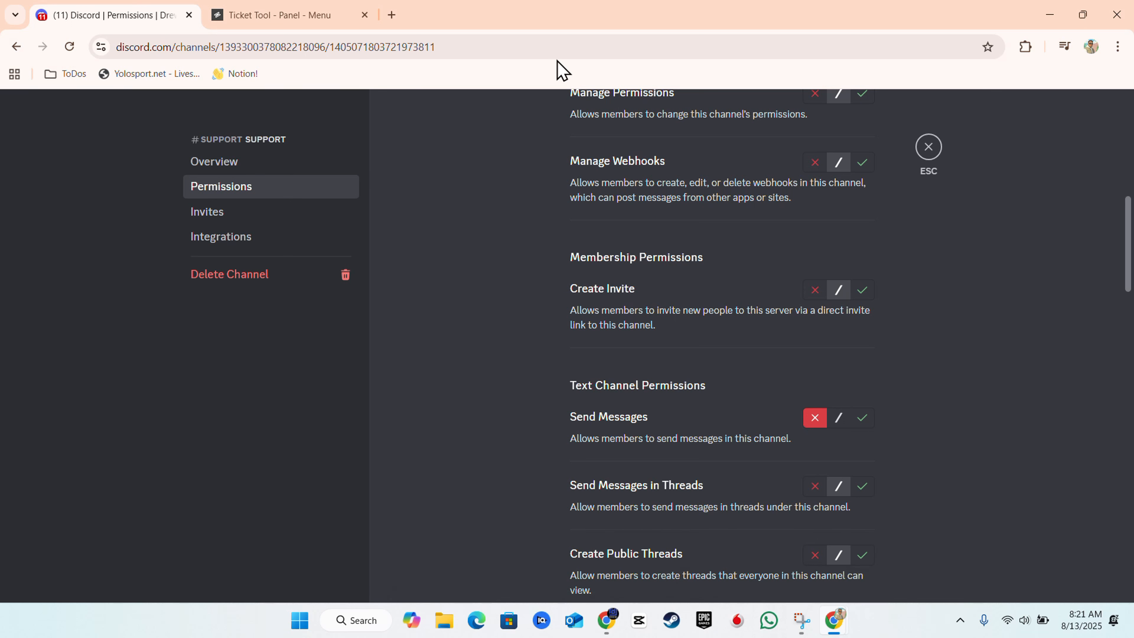
{"action": "left_click", "coordinate": [933, 147]}
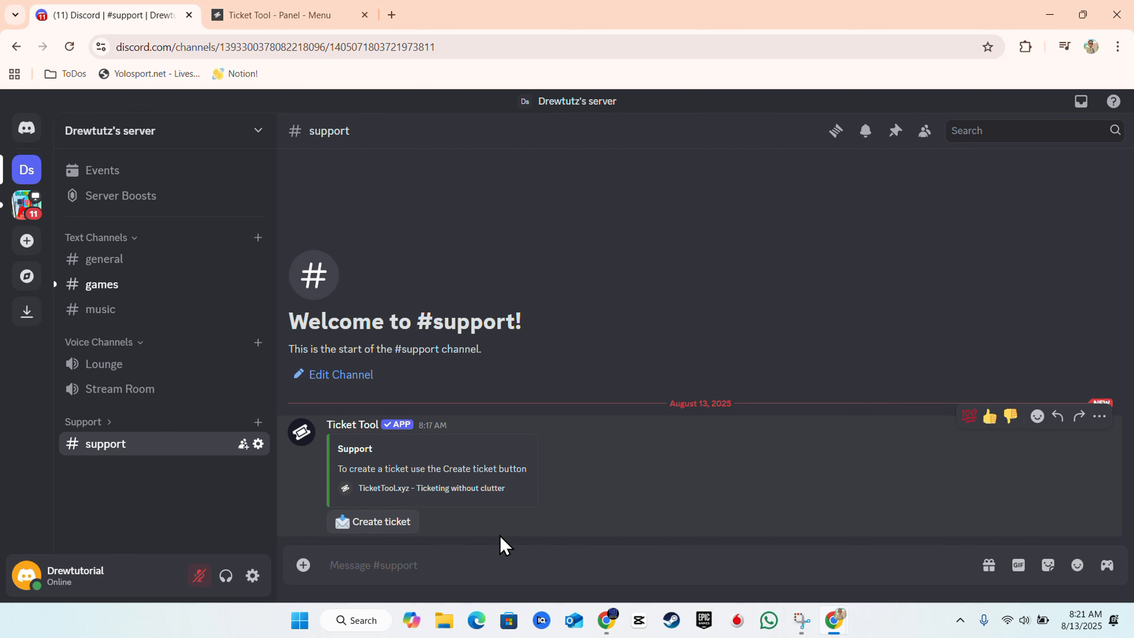
Create a test ticket from the Ticket Tool panel message in the support channel.
{"action": "left_click", "coordinate": [376, 524]}
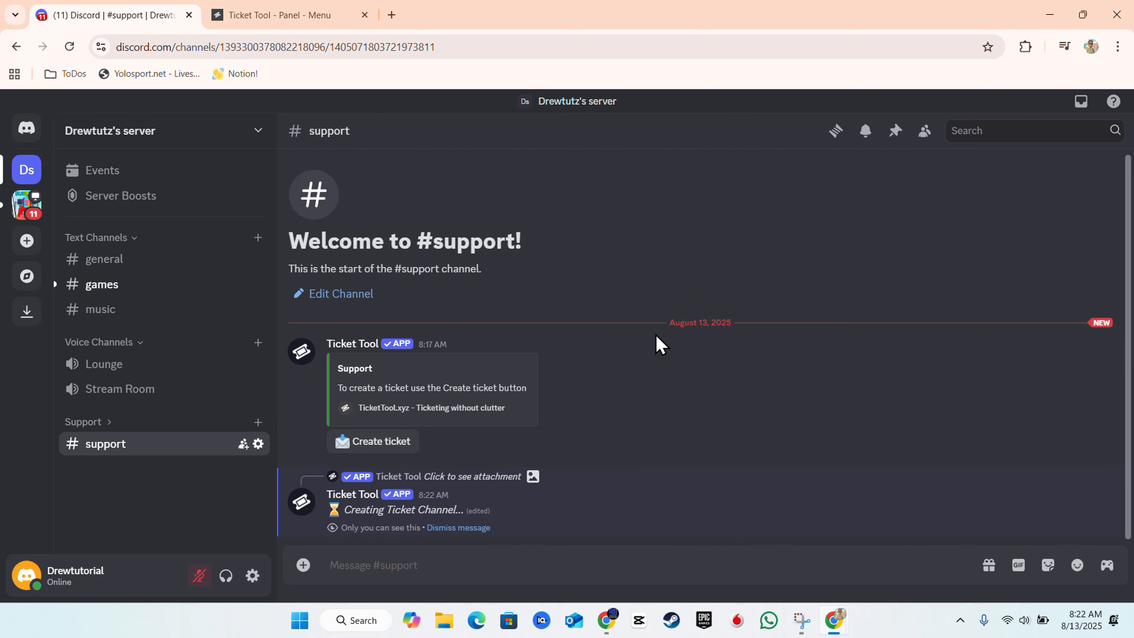